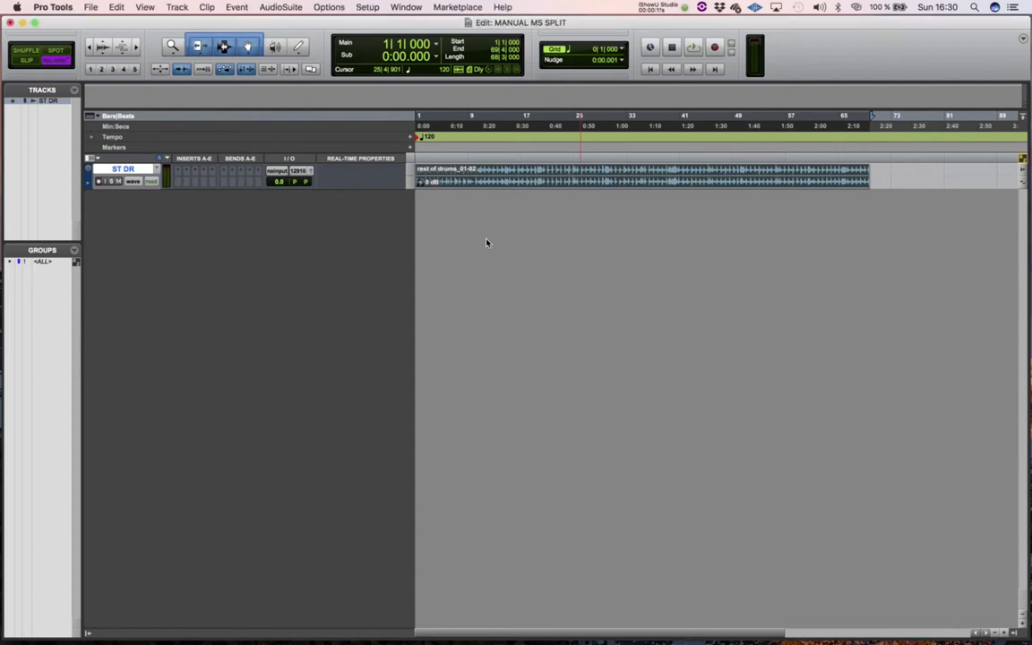
Play the stereo drum track from the start to hear the unprocessed source, and stop playback.
key("space")
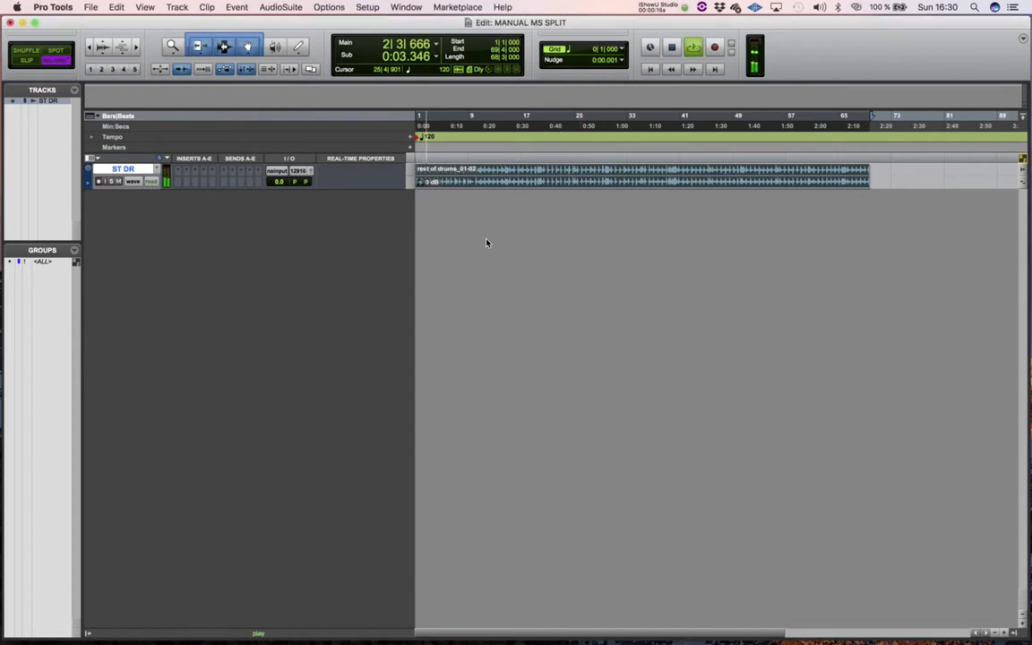
key("space")
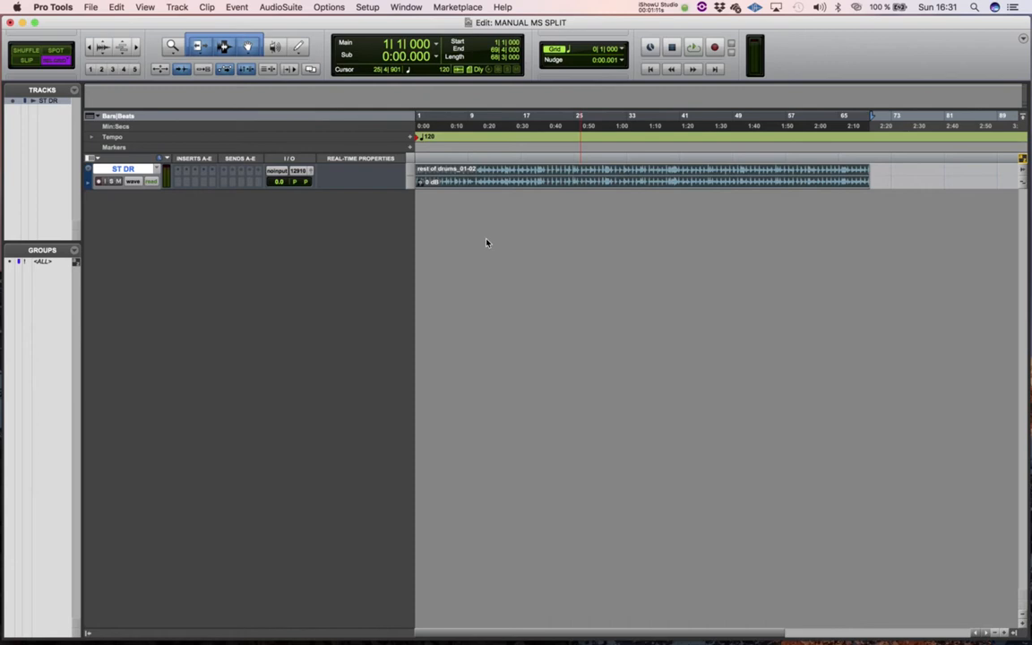
Create one new mono Aux Input track below the stereo drum track.
key("super+shift+n")
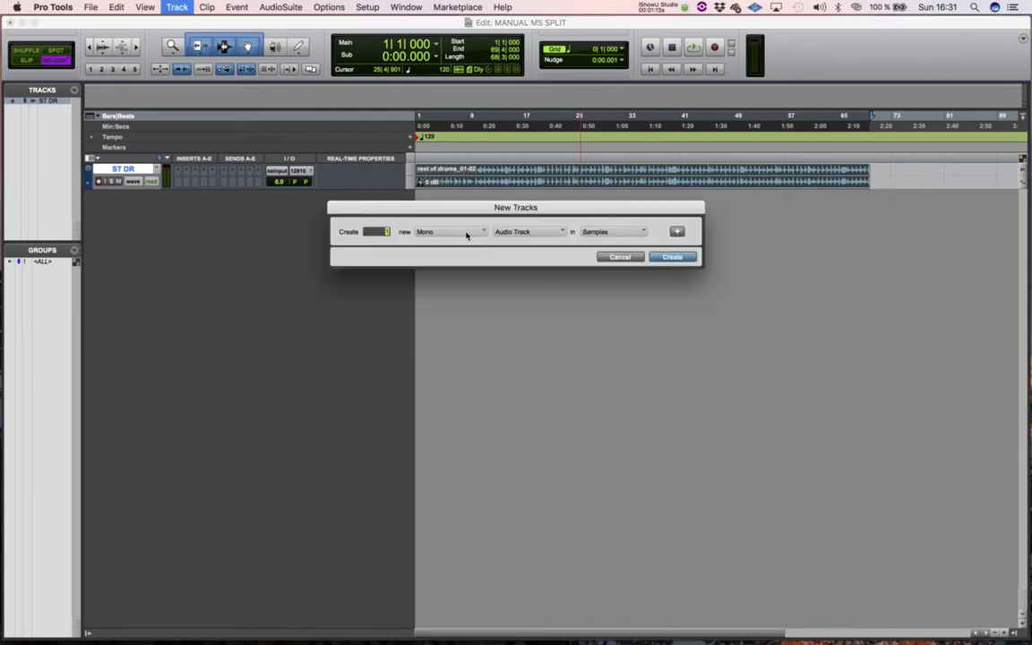
left_click(520, 236)
left_click(513, 248)
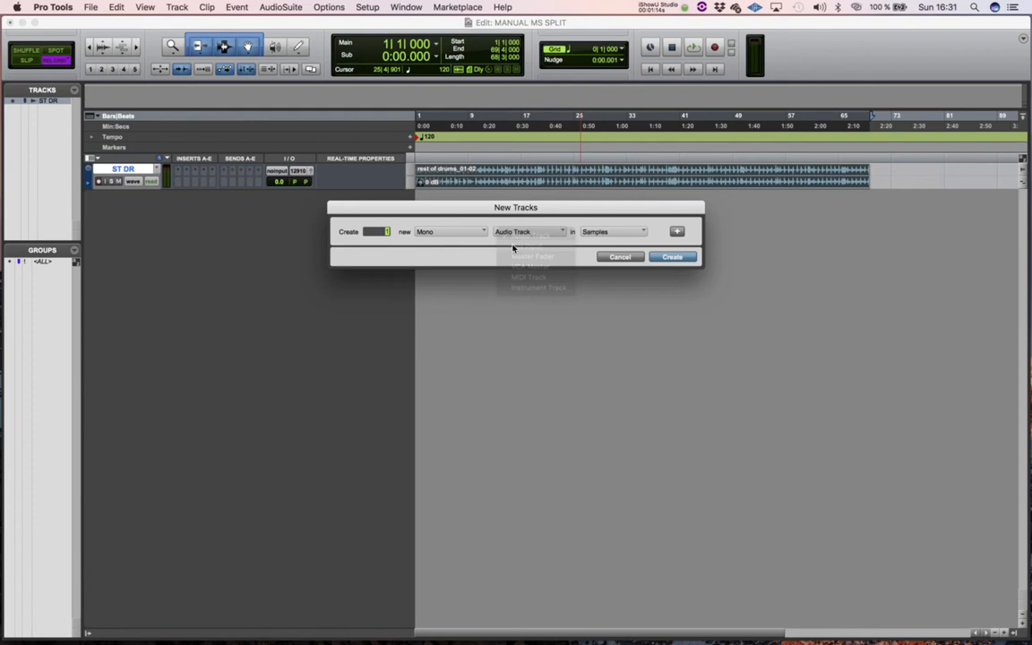
left_click(671, 258)
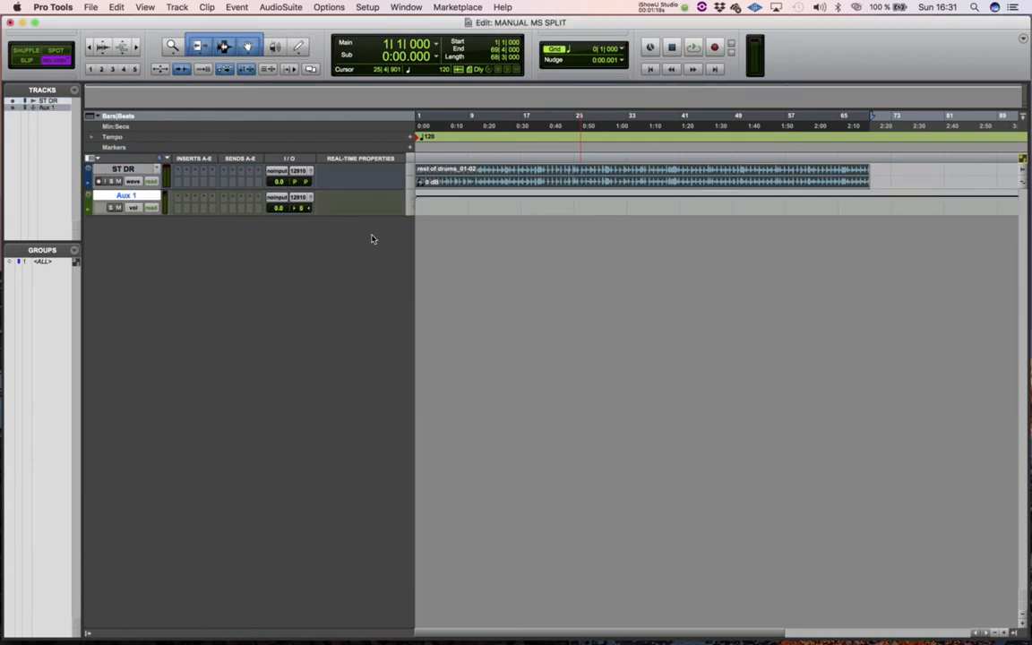
Duplicate the Aux 1 track twice with all its data, inserting the copies after the selected track.
right_click(133, 195)
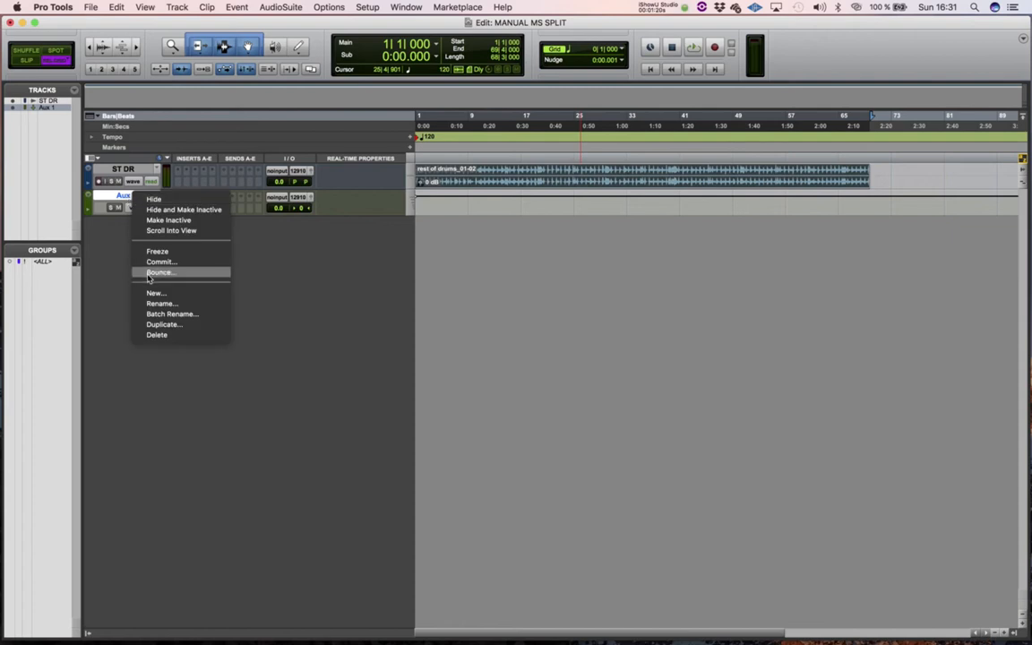
left_click(161, 324)
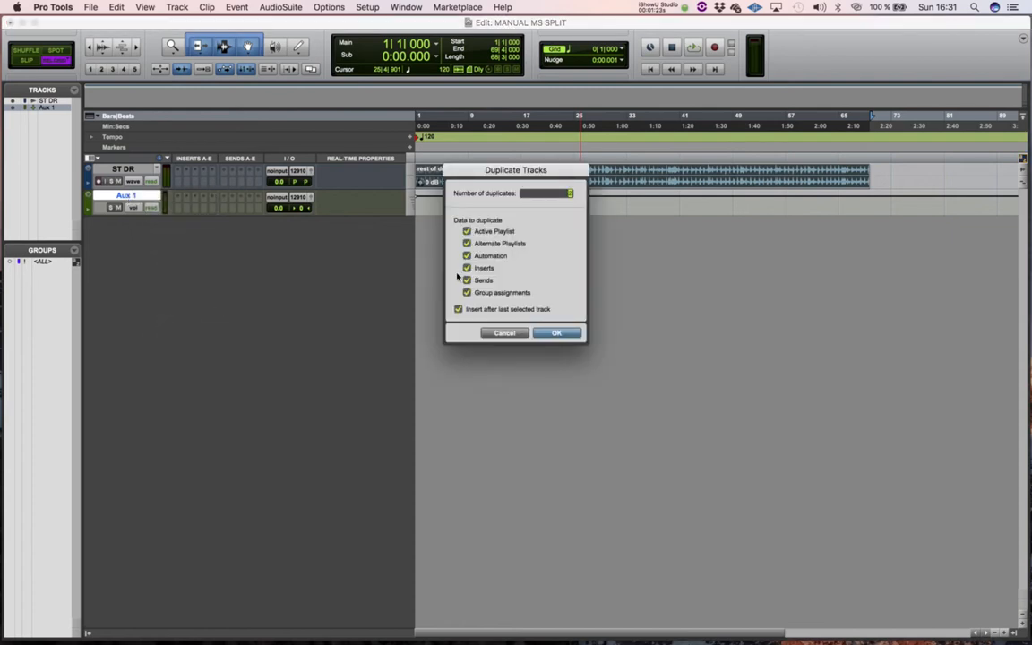
key("Return")
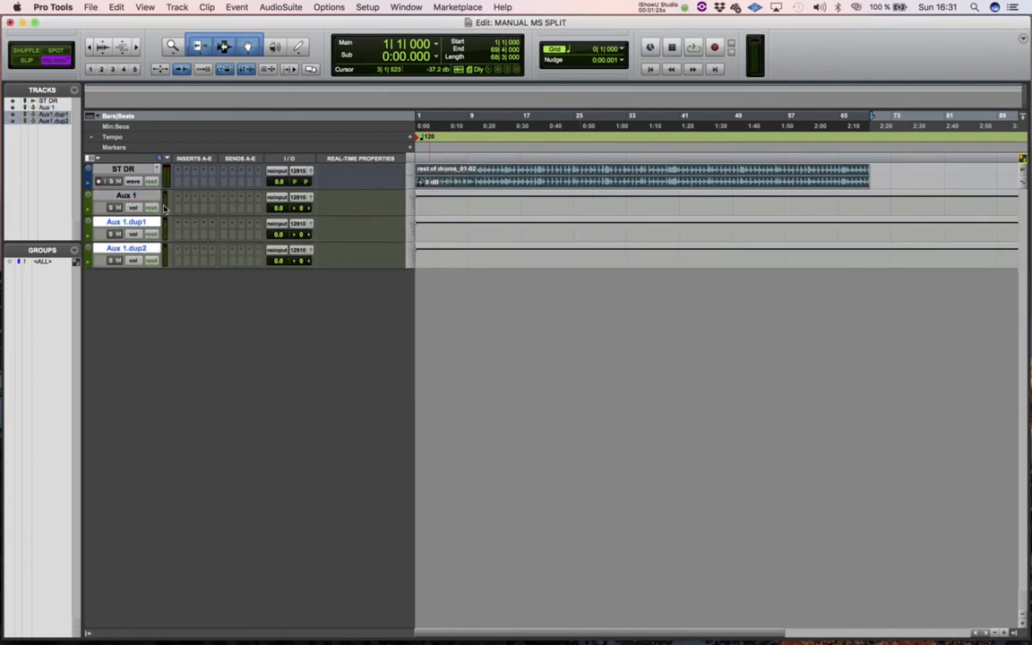
Rename the three mono aux tracks MID, S L and S R in order.
left_click(128, 195)
double_click(130, 195)
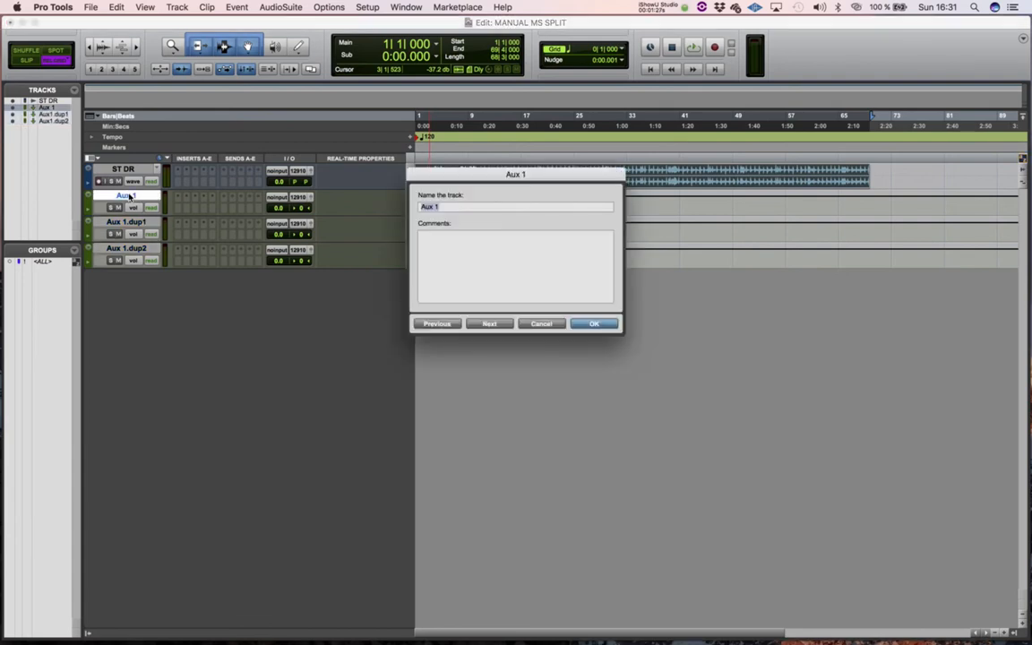
type("MID")
key("super+Right")
type("S L")
key("super+Right")
type("S R")
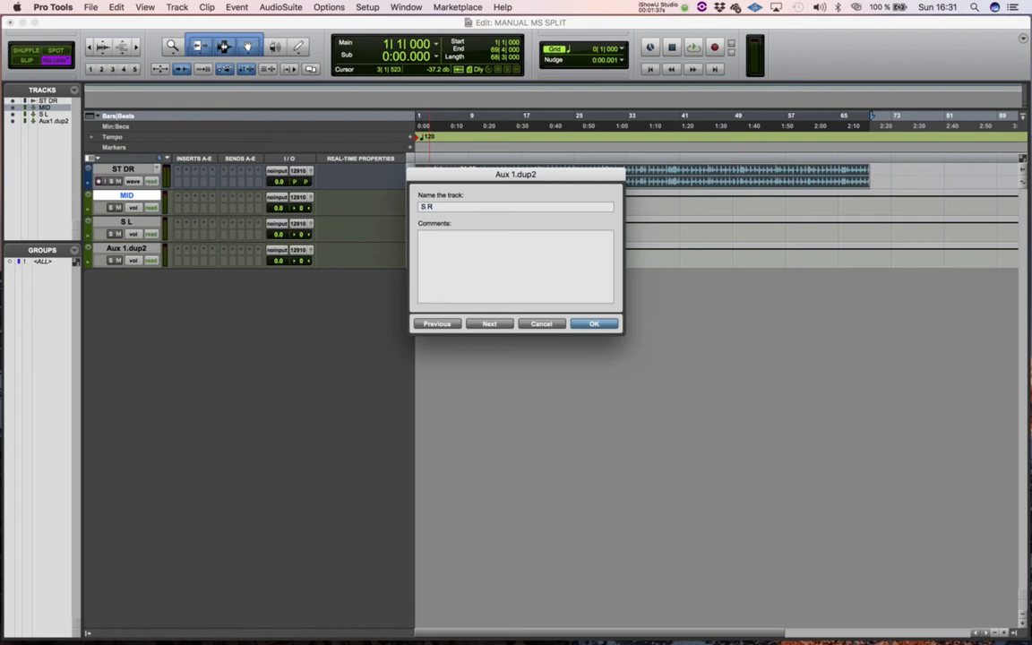
key("Return")
Group the S L and S R tracks in a Mix/Edit group named SIDES.
left_click(105, 224)
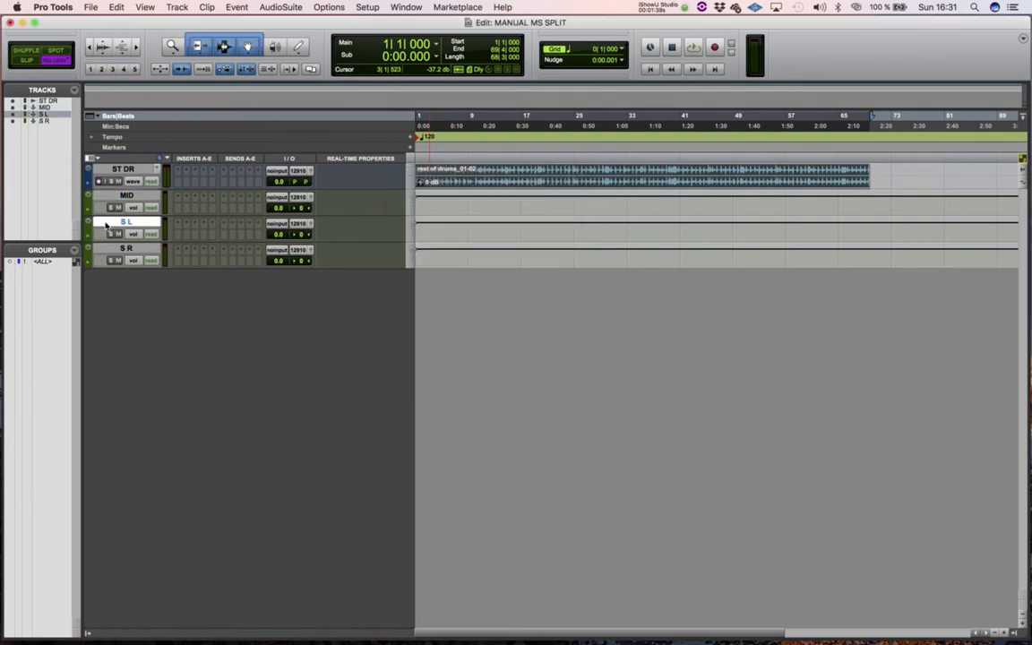
left_click(111, 254, "shift")
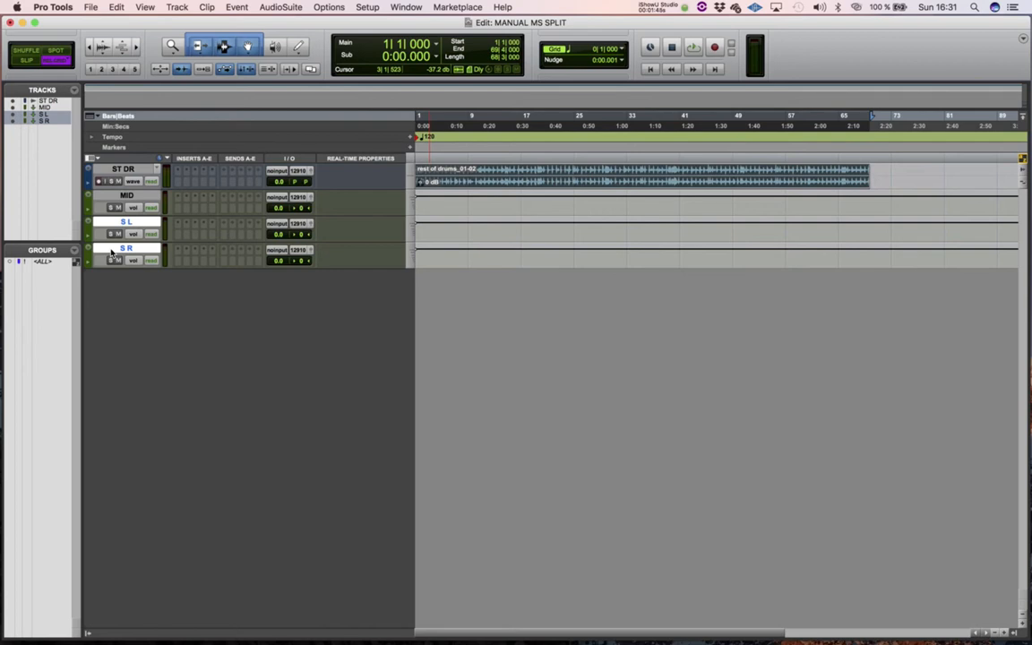
key("super+g")
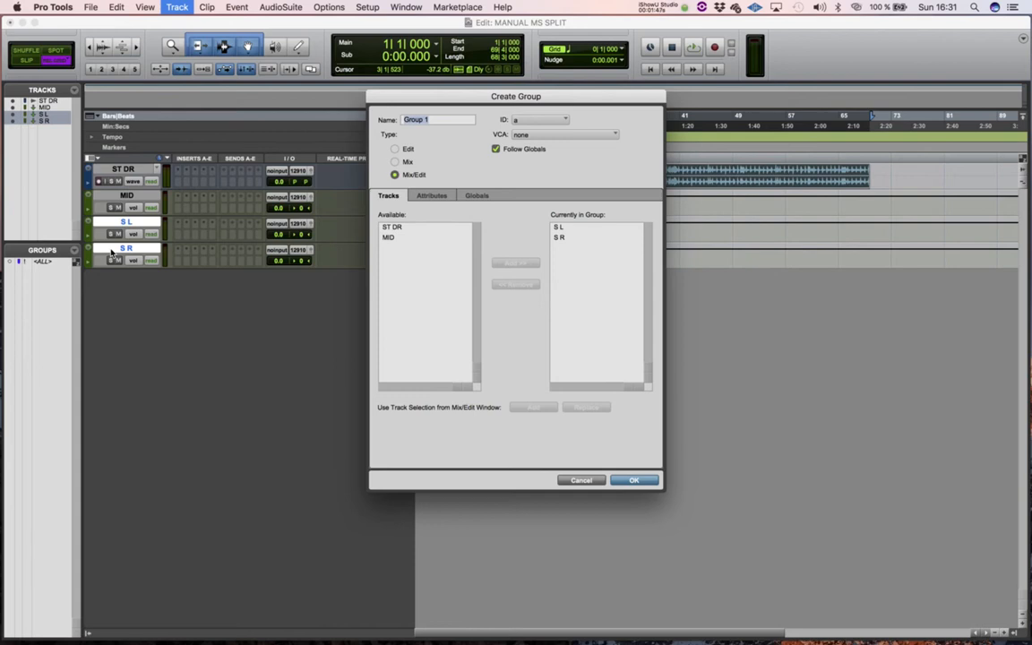
type("SIDES")
key("Return")
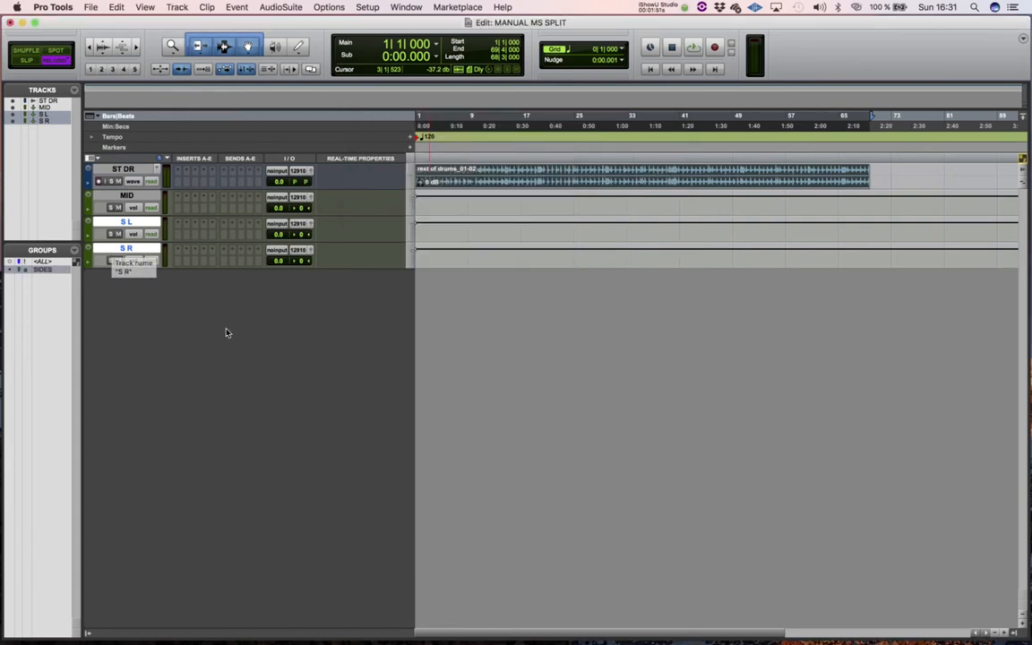
Create one stereo Aux Input track below the MID, S L and S R tracks.
left_click(126, 195)
left_click(130, 254, "shift")
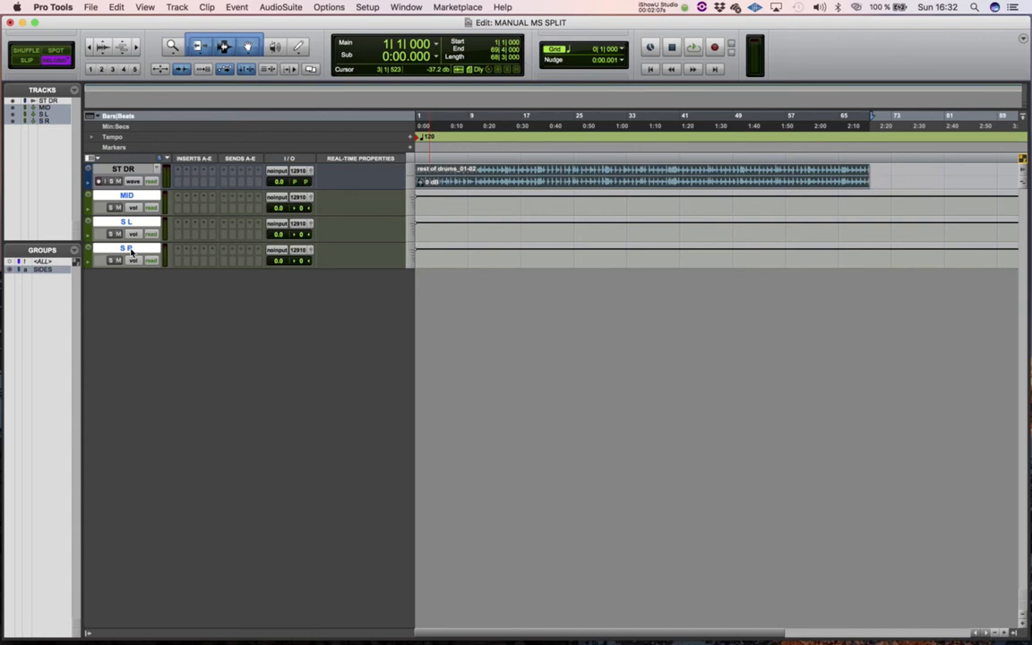
key("shift+super+n")
left_click(448, 232)
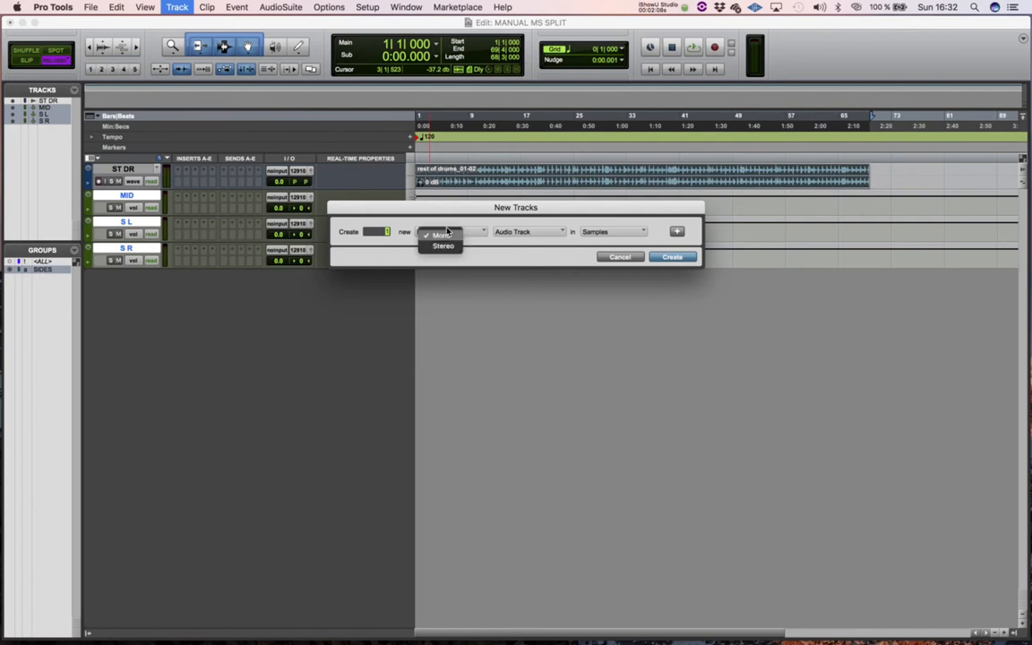
left_click(417, 216)
left_click(528, 232)
left_click(528, 245)
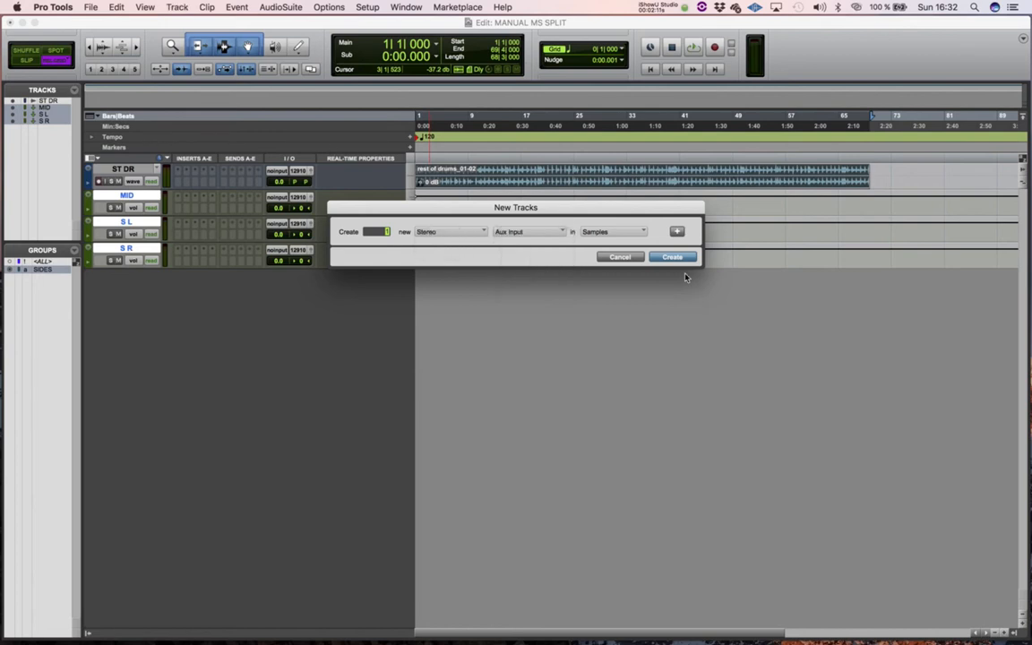
left_click(672, 258)
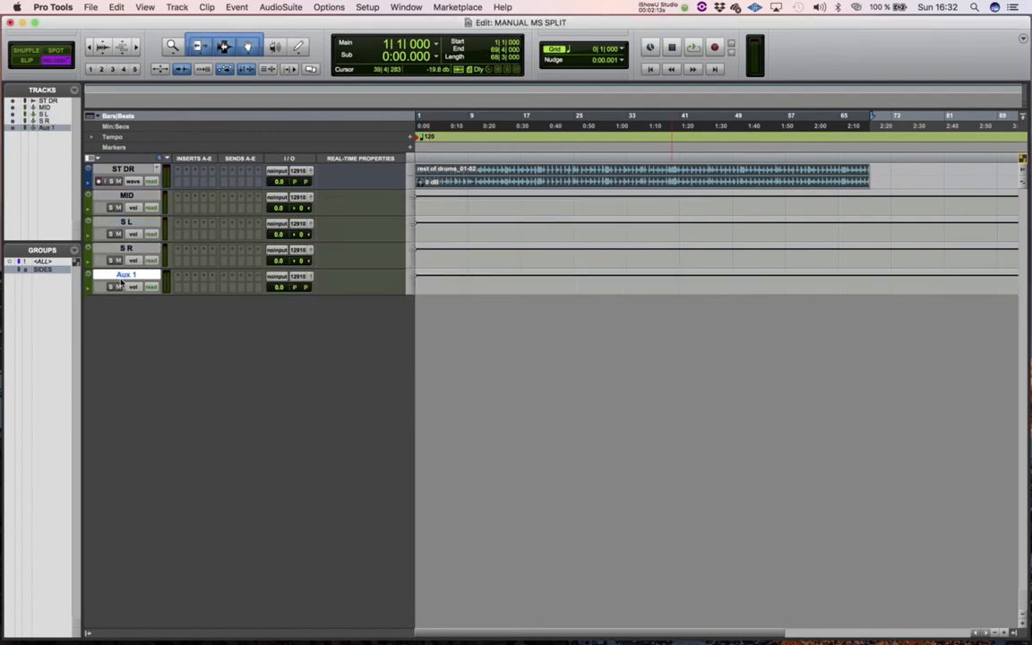
Rename the new stereo aux track m/s SUM.
double_click(123, 276)
type("m/s SUM")
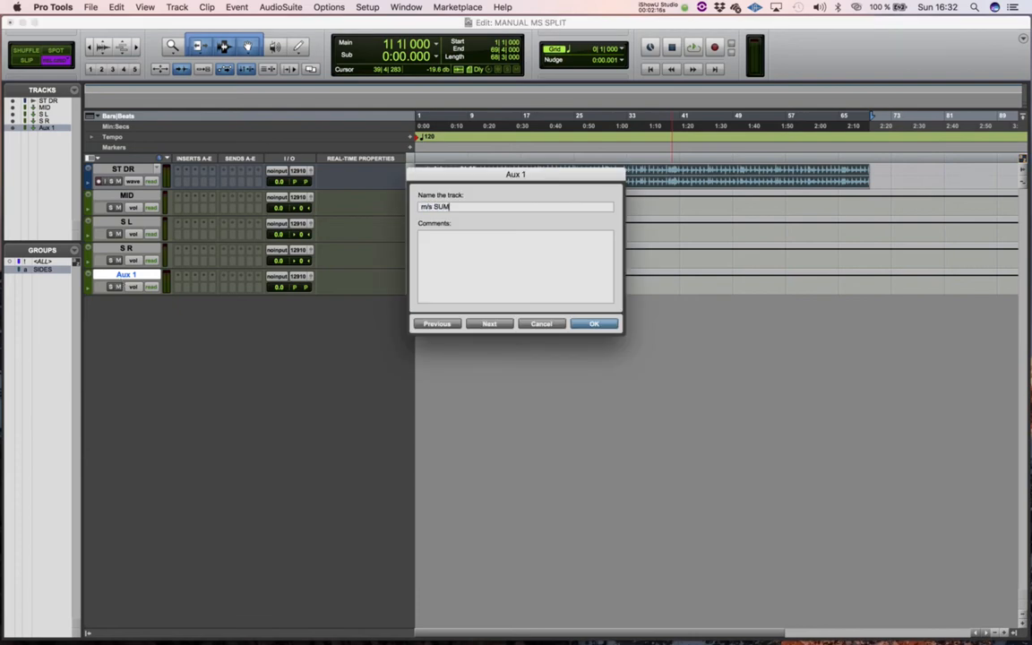
key("Return")
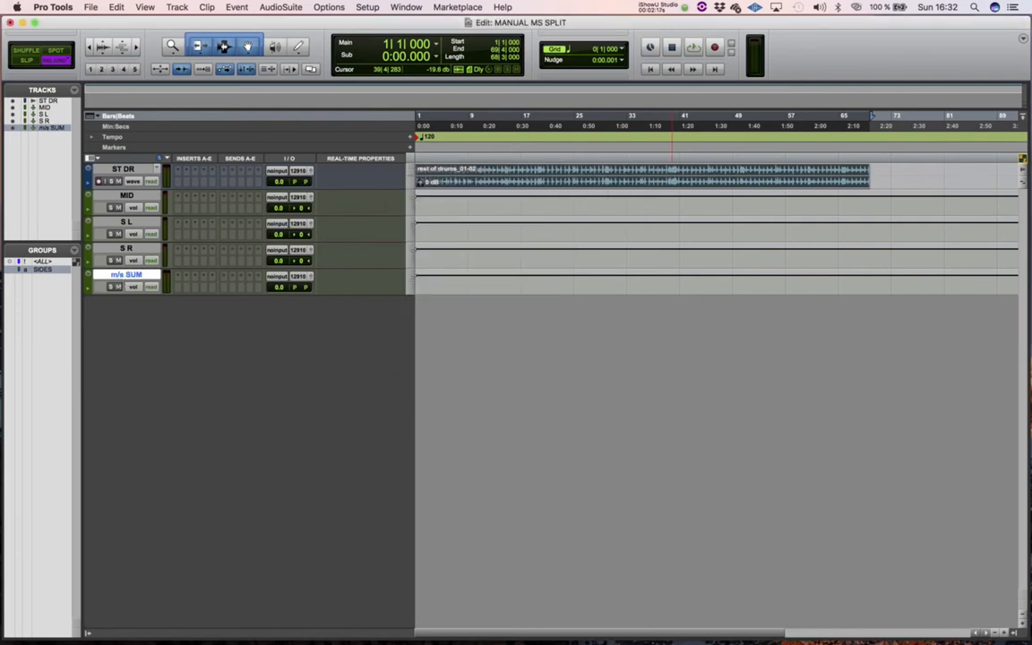
Insert the stereo HOFA 4U Meter, Fader & MS-Pan plug-in on ST DR in the Mix window and switch its input mode to M/S.
key("super+equal")
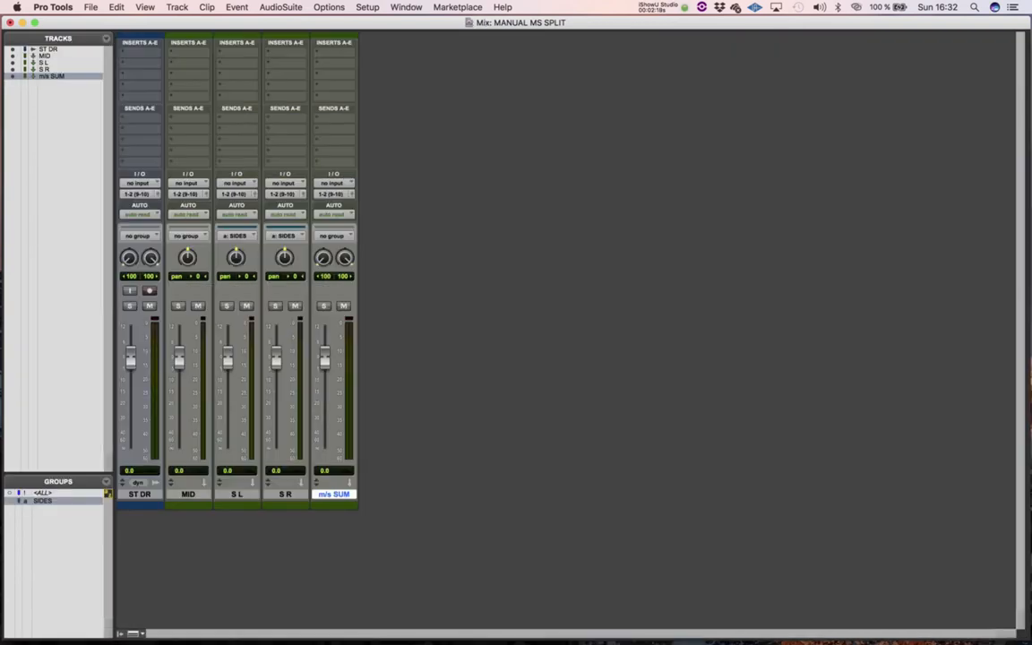
left_click(149, 496)
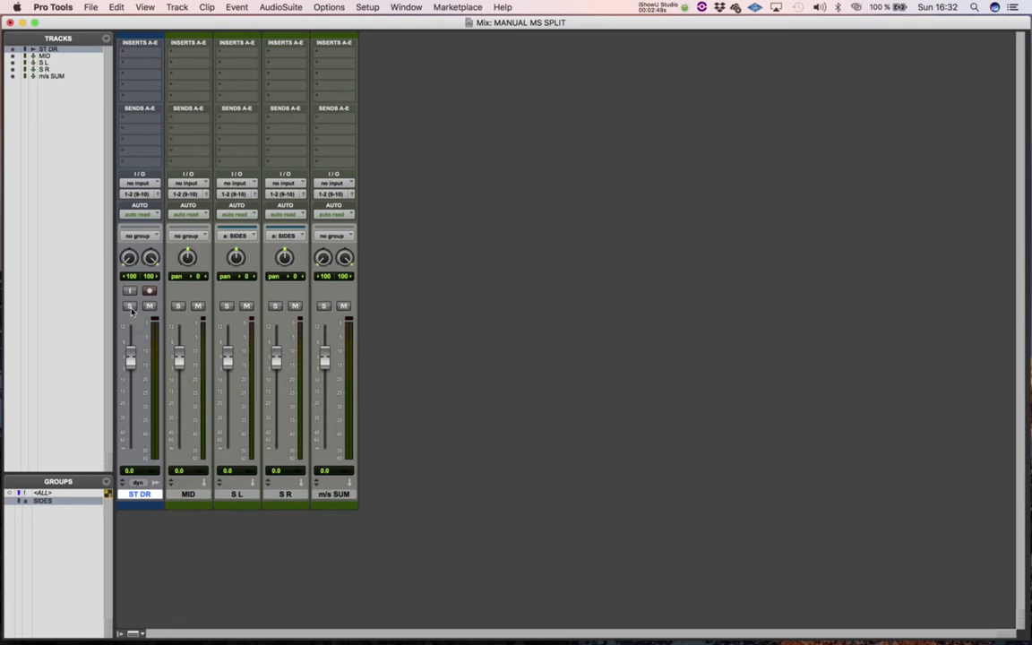
left_click(125, 51)
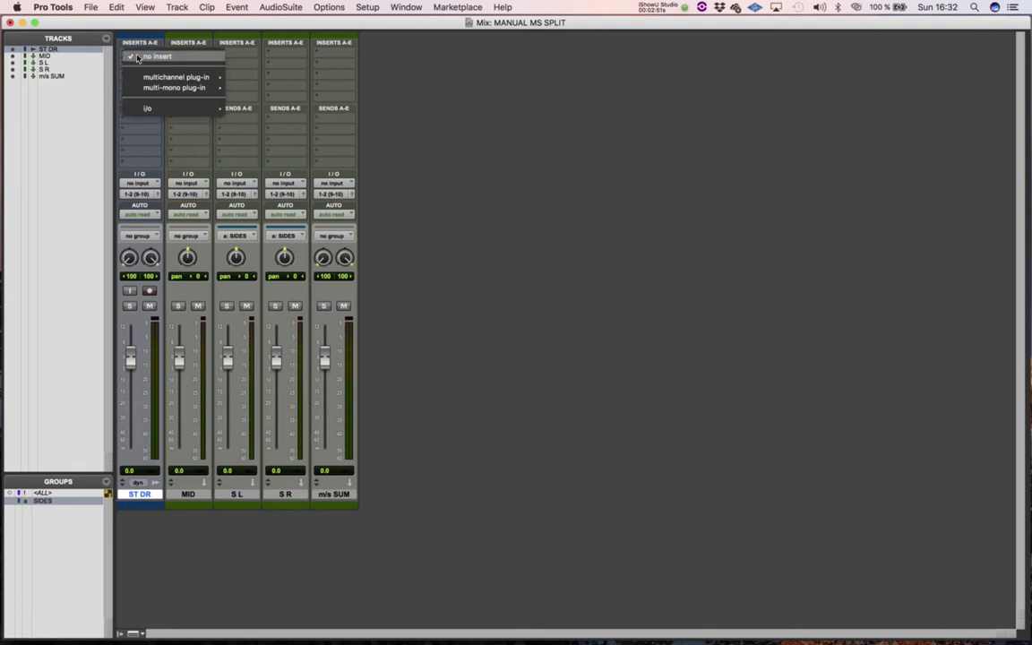
mouse_move(179, 79)
mouse_move(318, 415)
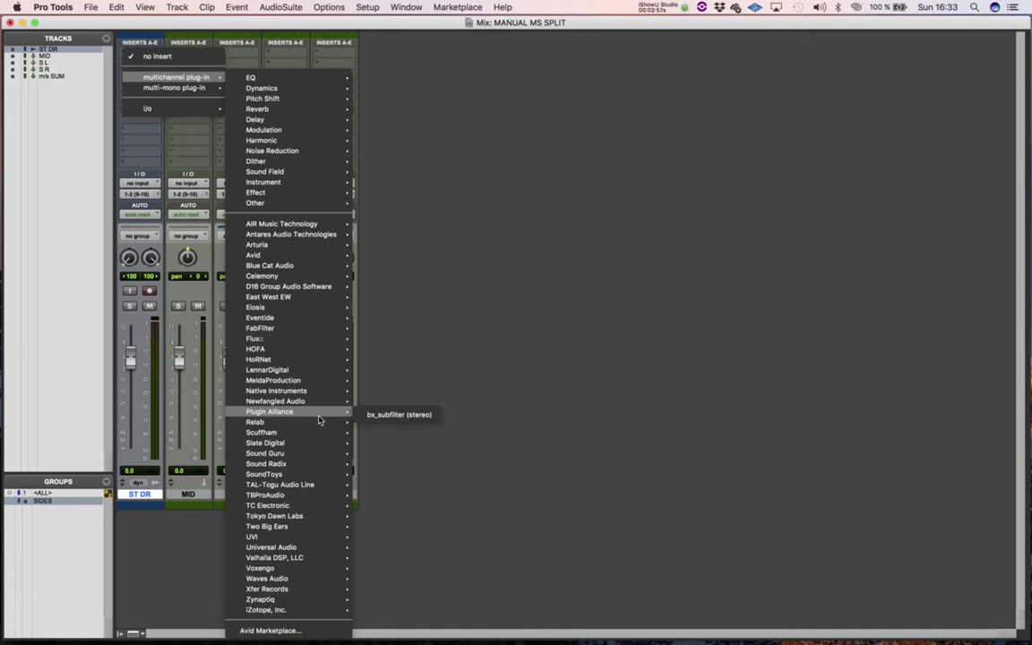
mouse_move(318, 350)
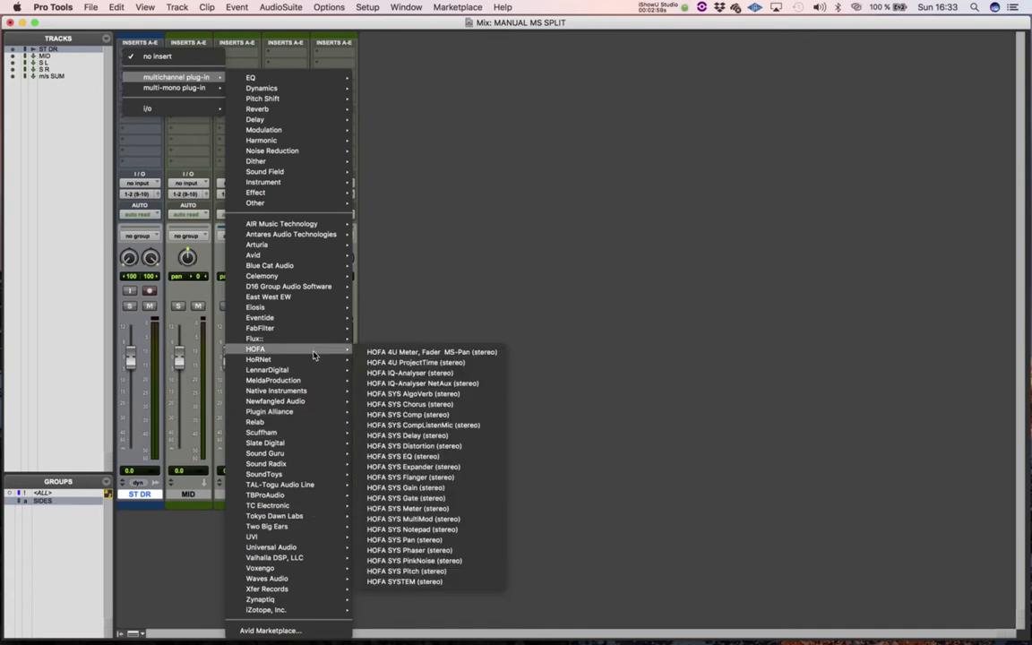
left_click(449, 353)
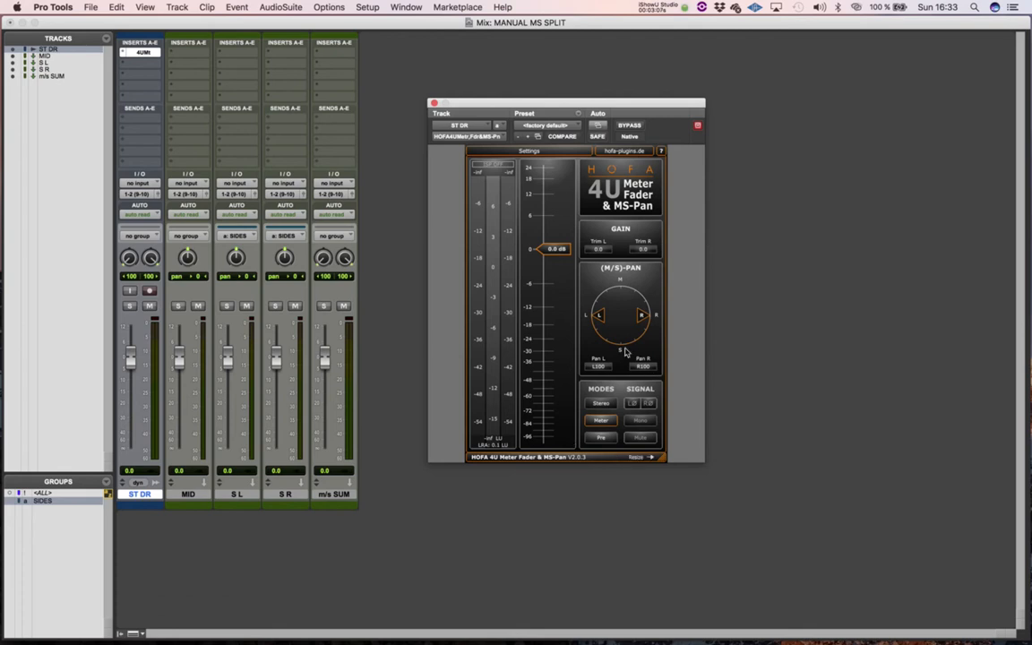
left_click(601, 404)
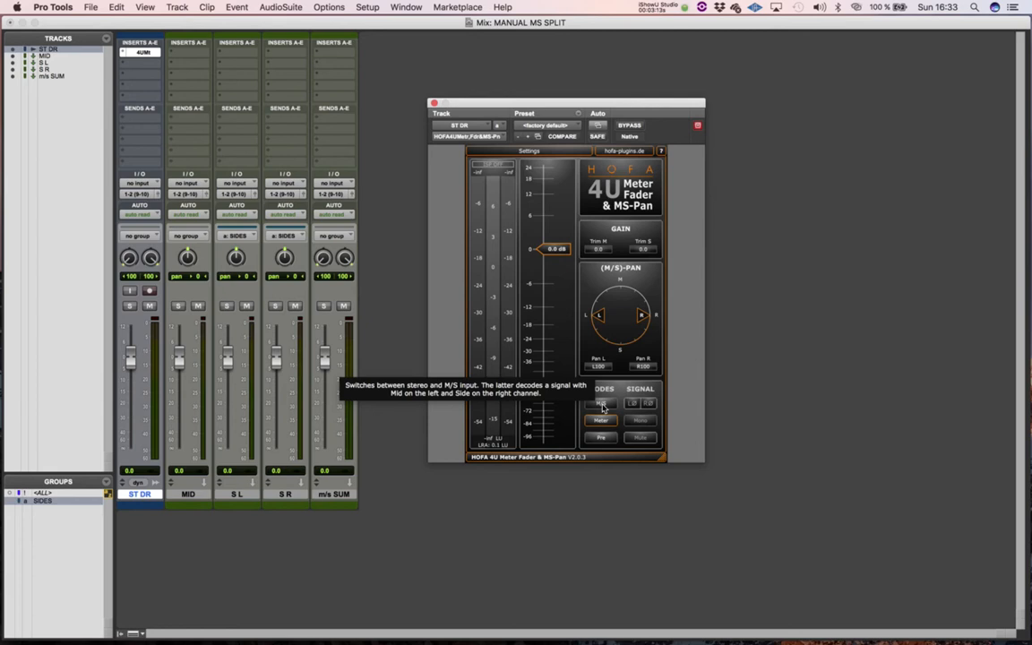
Compare the drum playback with the M/S plug-in on ST DR bypassed and active, and stop playback.
left_click(139, 54, "super")
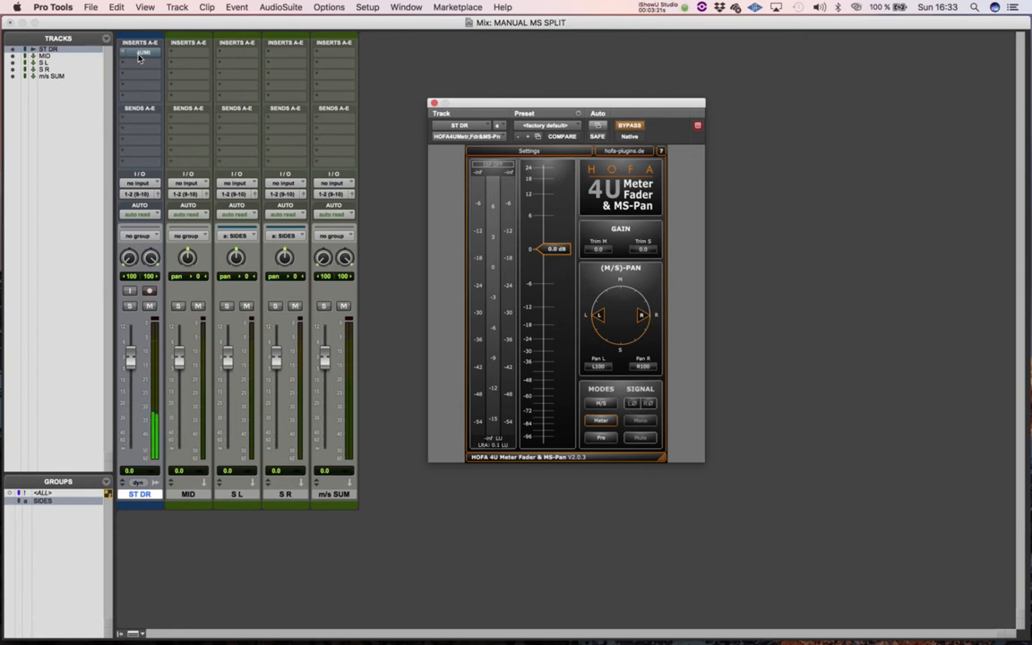
left_click(139, 53, "super")
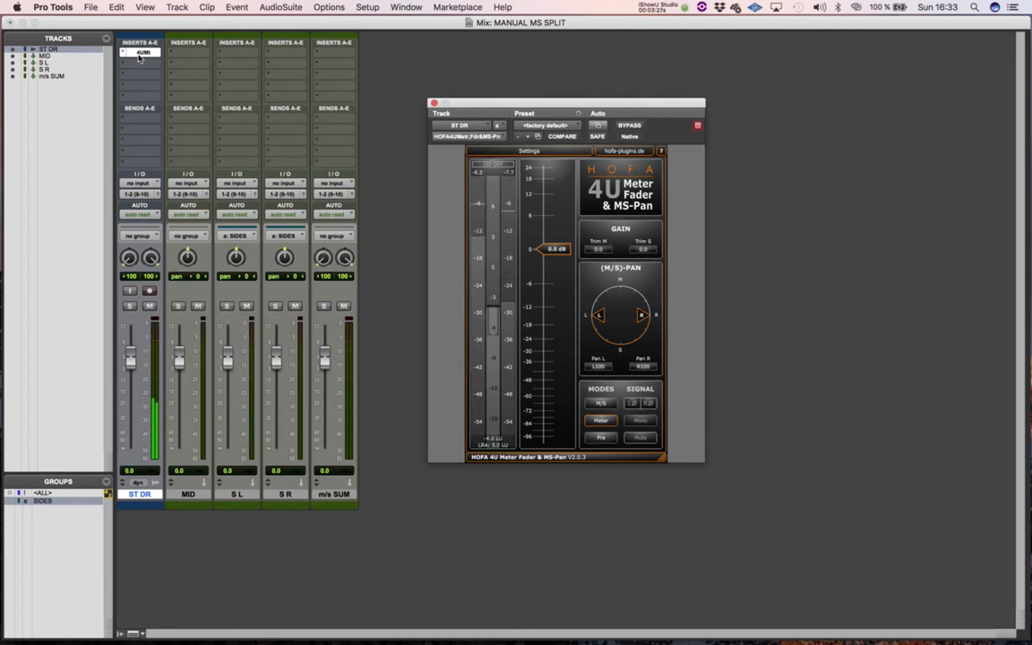
key("space")
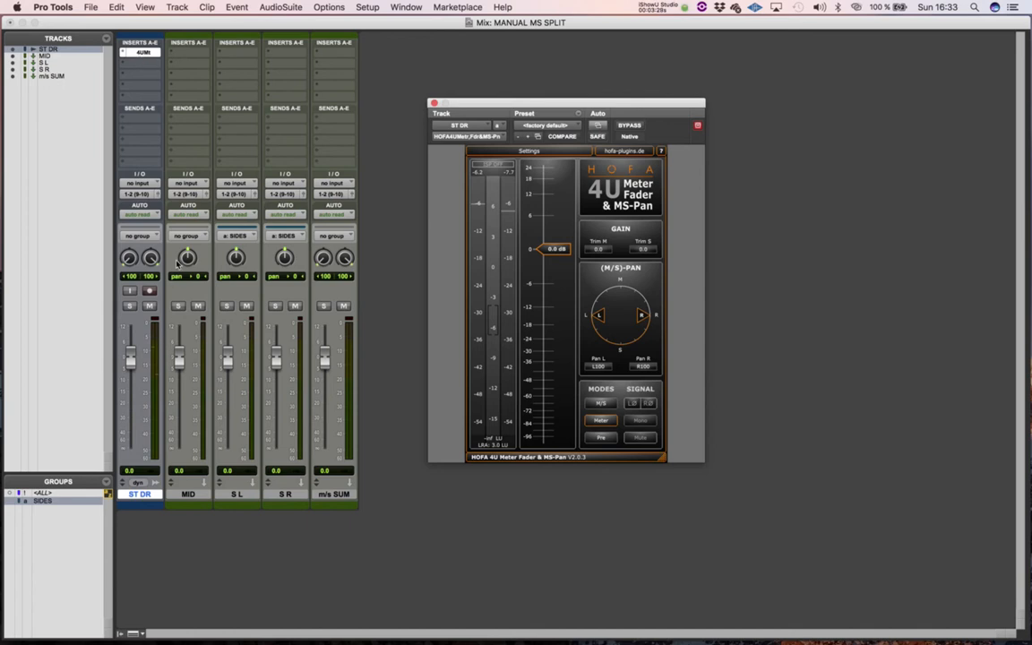
Audition the separate mid and side signals by panning both ST DR channels to the same side during playback, dismissing any alerts.
left_click_drag(147, 260, 113, 418)
key("space")
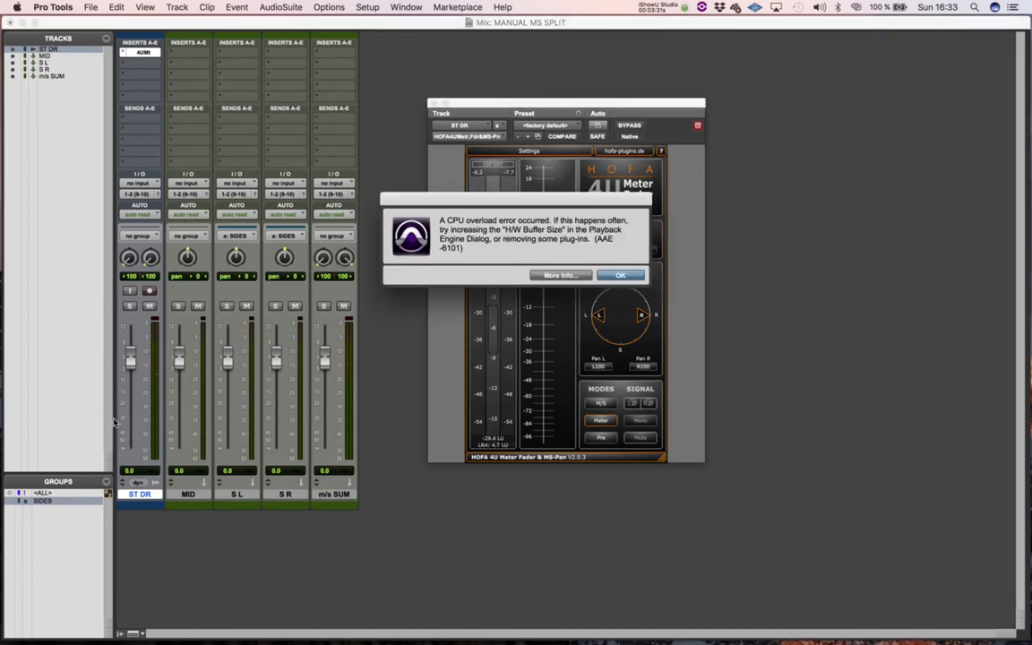
left_click(621, 275)
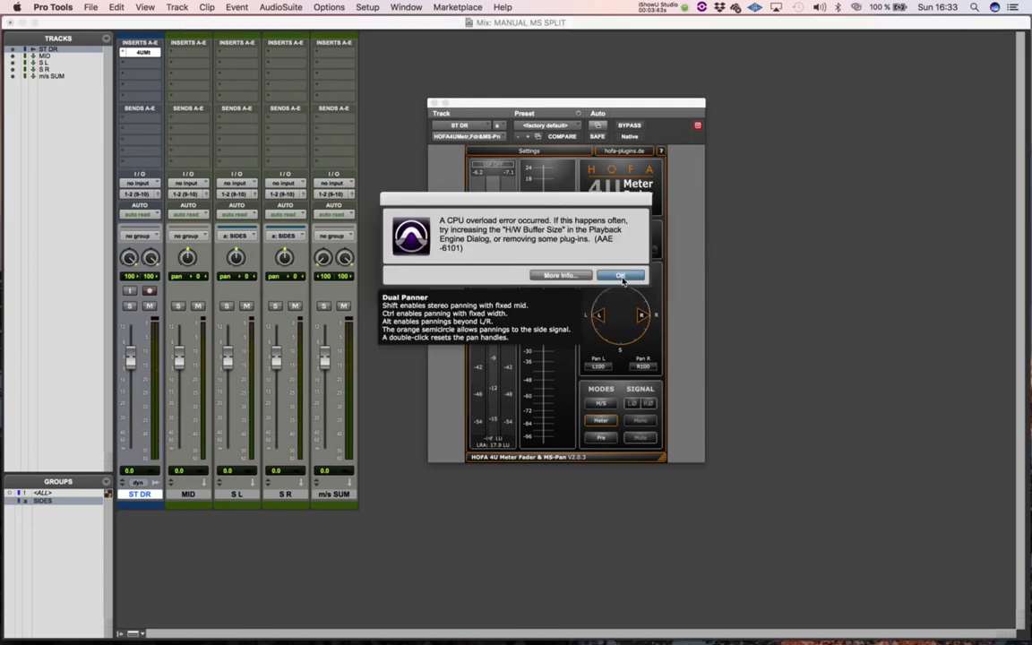
left_click(621, 277)
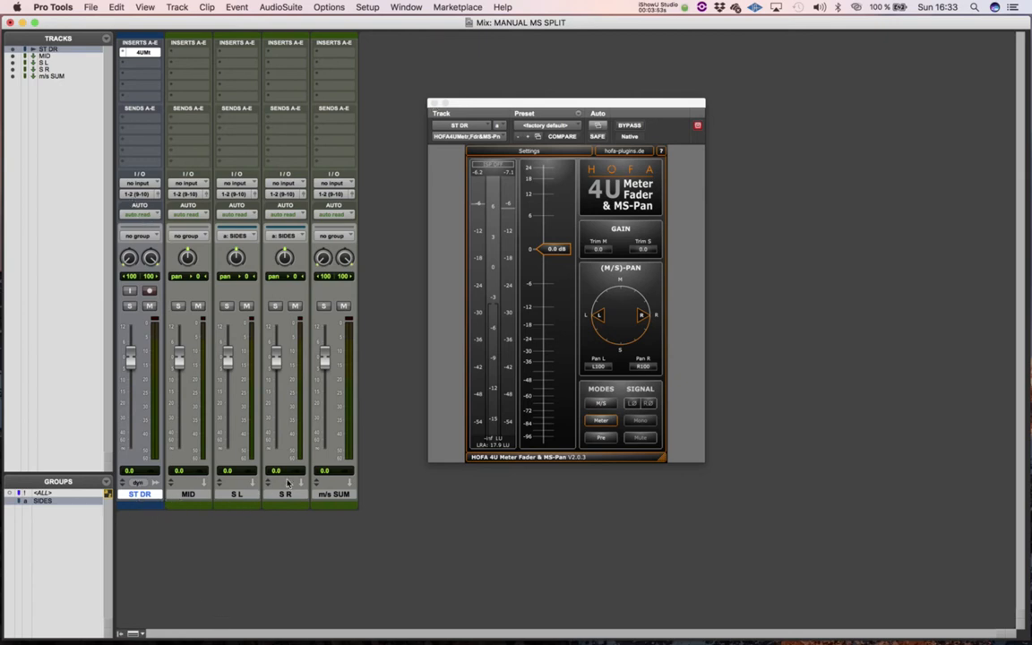
Route the ST DR output to the MS MATRIX (Stereo) bus.
left_click(140, 195)
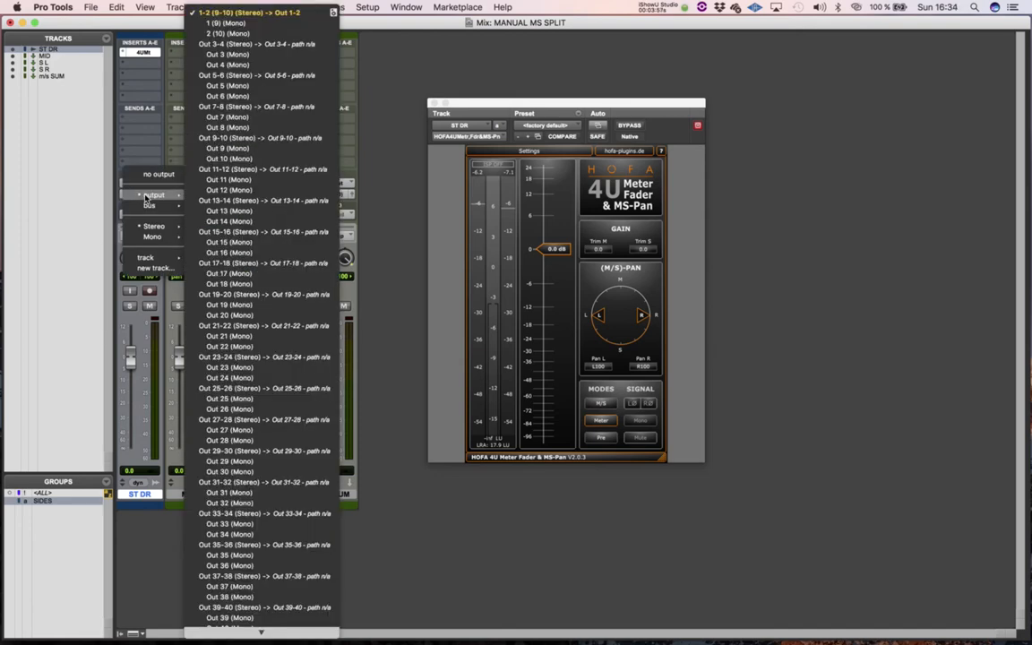
mouse_move(150, 205)
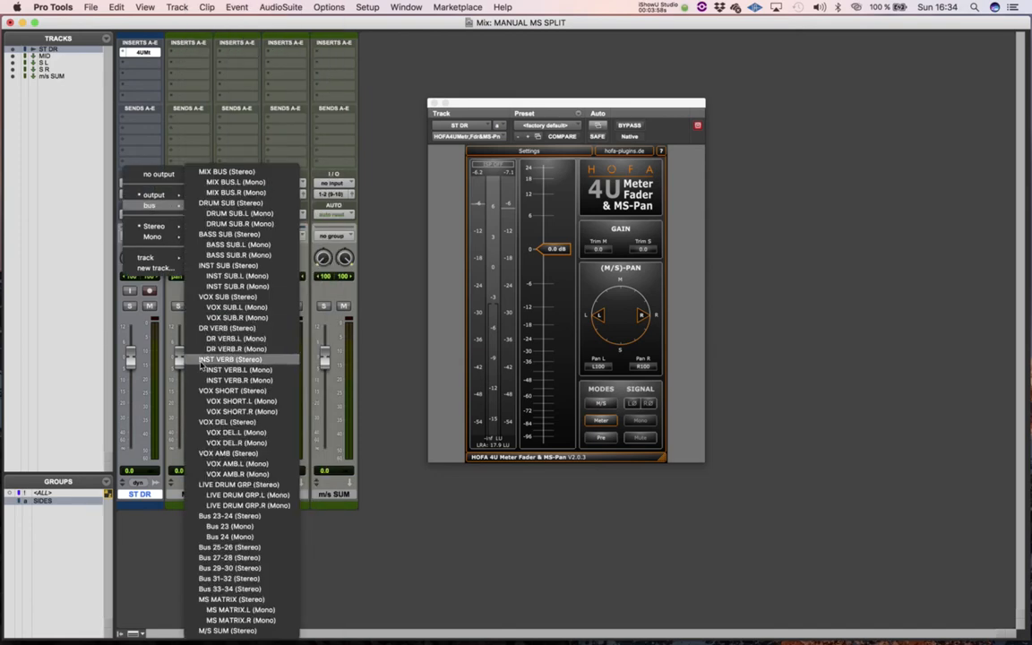
left_click(219, 600)
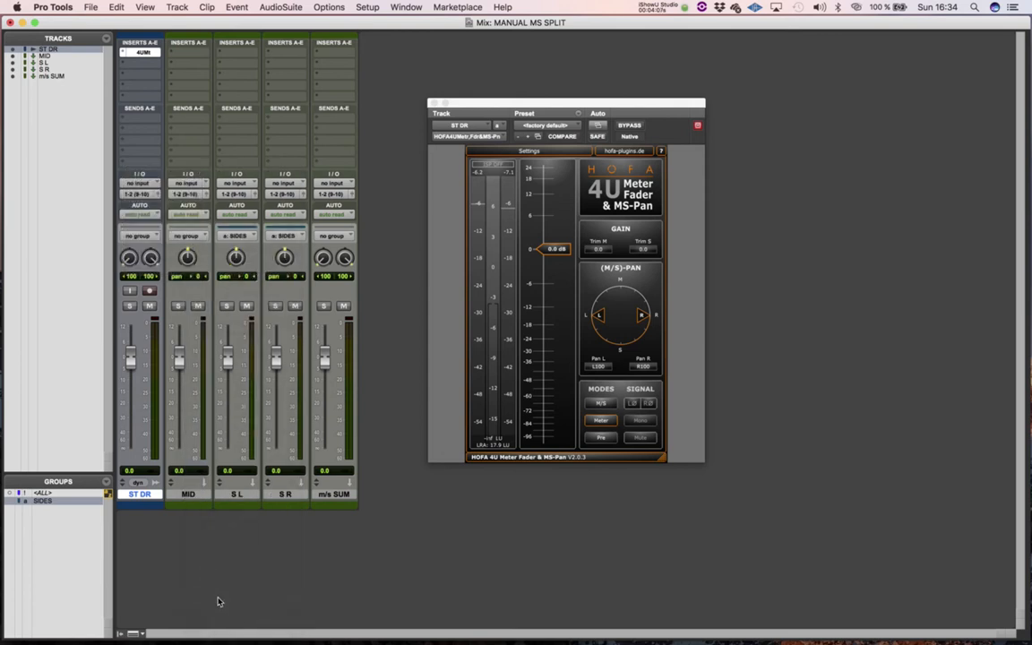
Set the MID track's input to the MS MATRIX.L (Mono) bus.
left_click(189, 501)
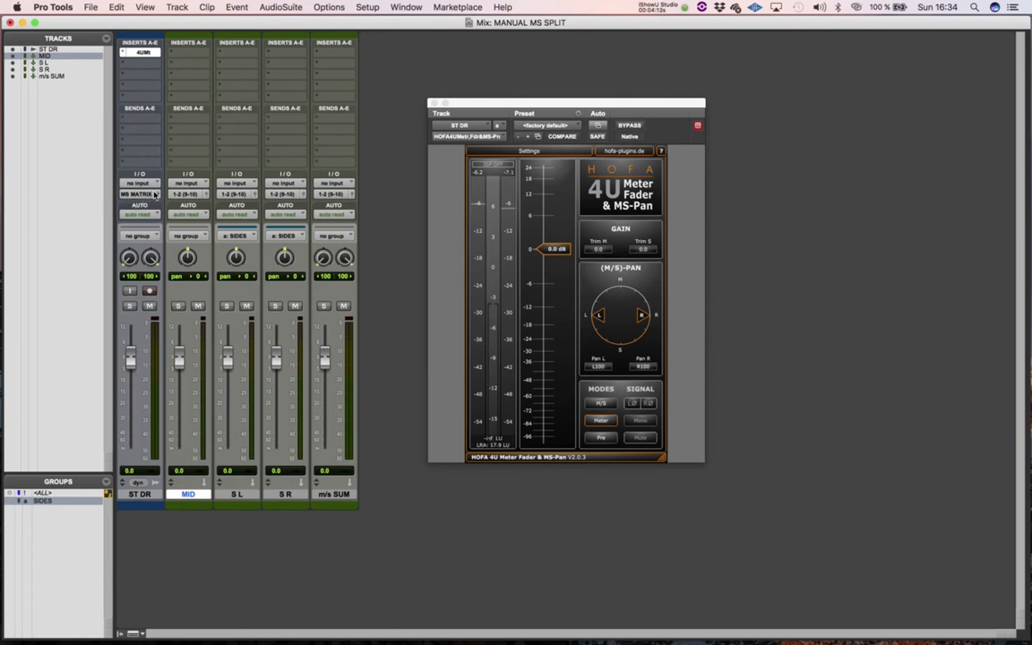
left_click(189, 184)
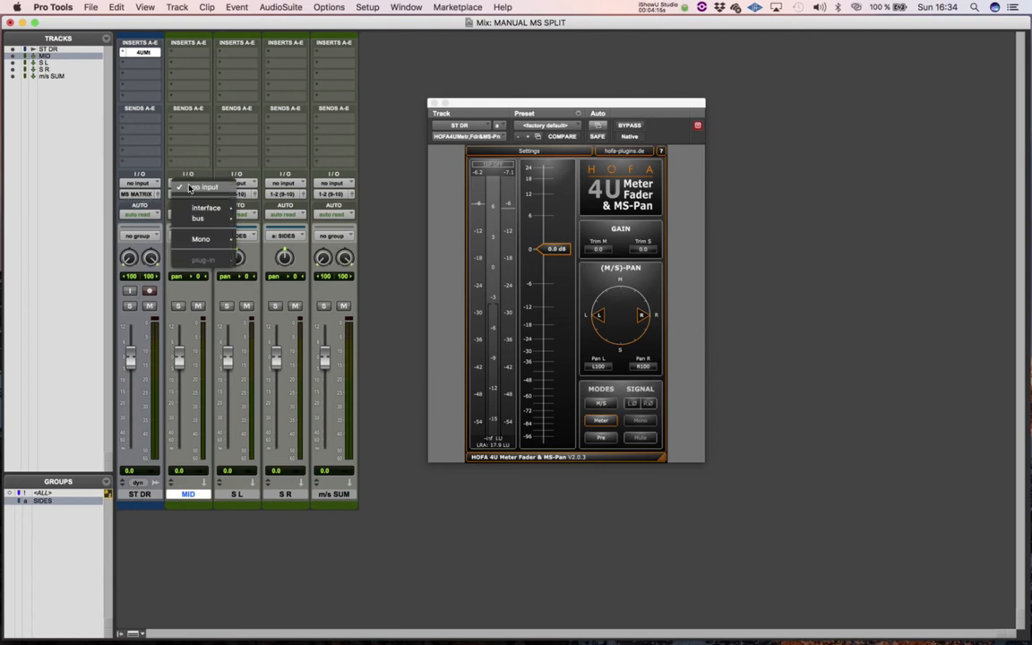
mouse_move(205, 218)
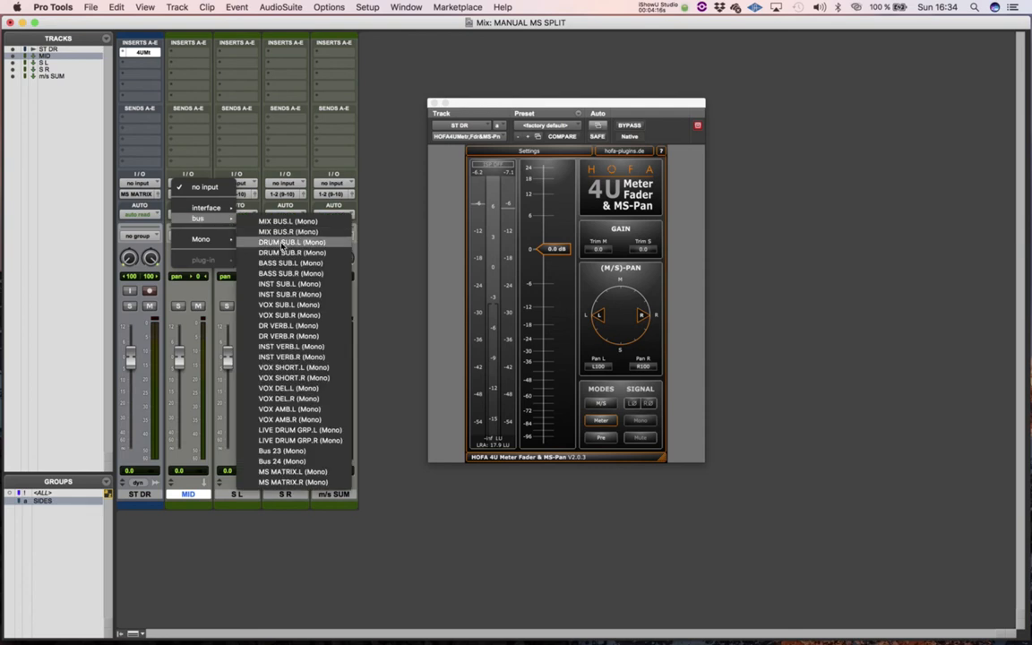
left_click(285, 472)
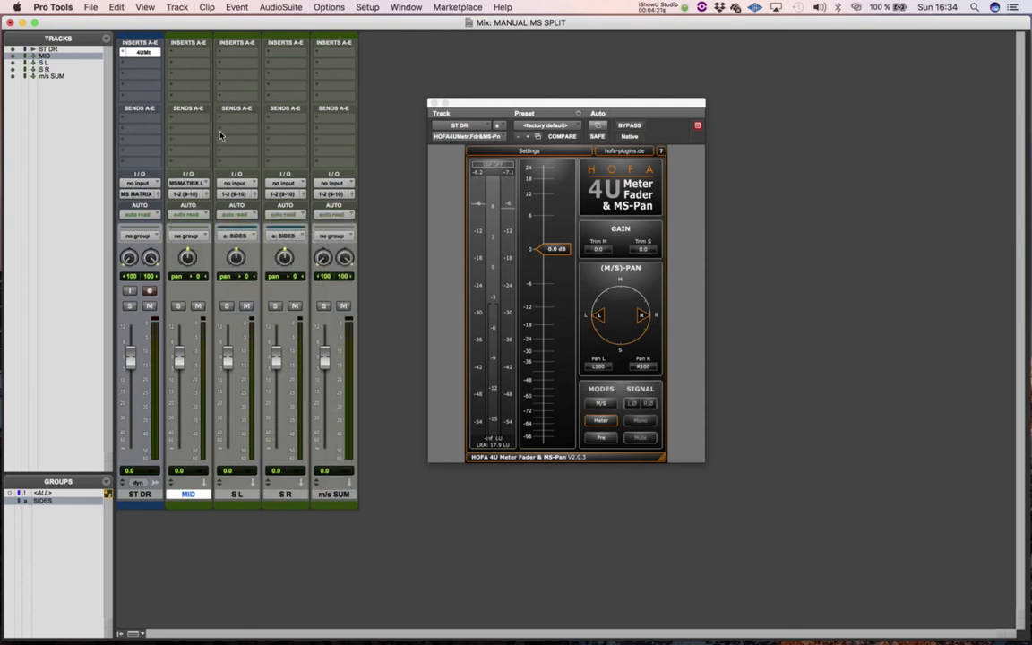
Set the inputs of both the S L and S R tracks to the MS MATRIX.R (Mono) bus.
left_click(238, 494)
left_click(287, 494, "shift")
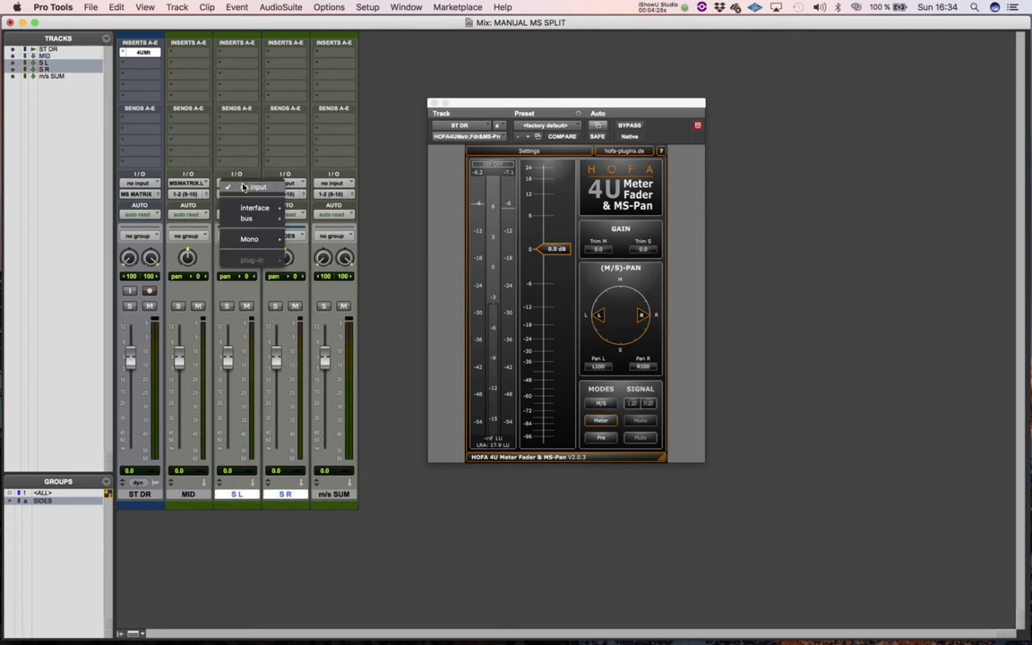
left_click(233, 194)
mouse_move(247, 218)
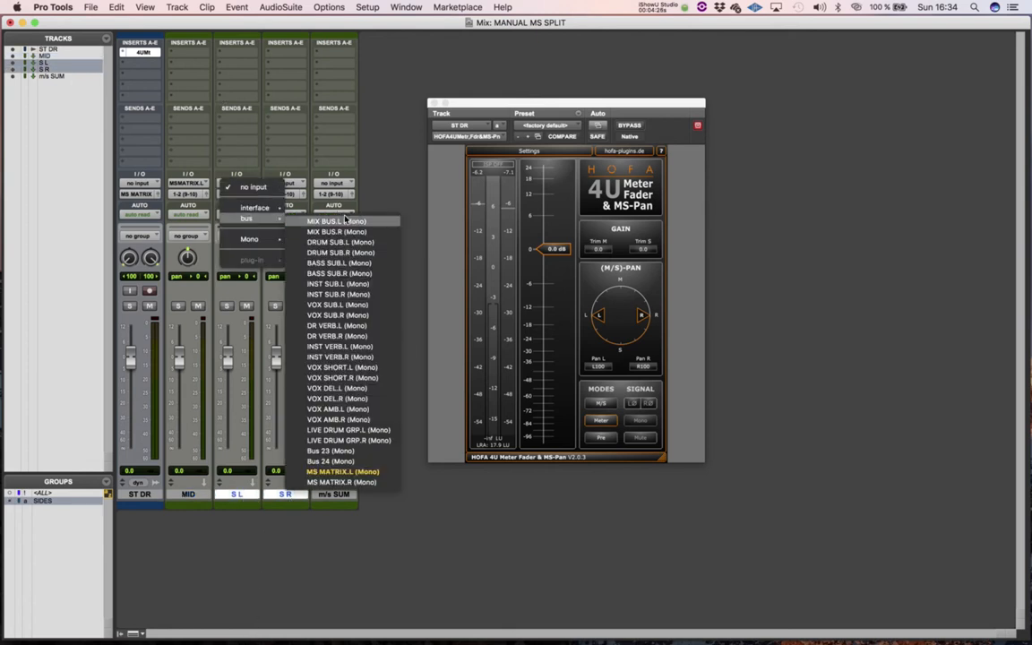
left_click(341, 482)
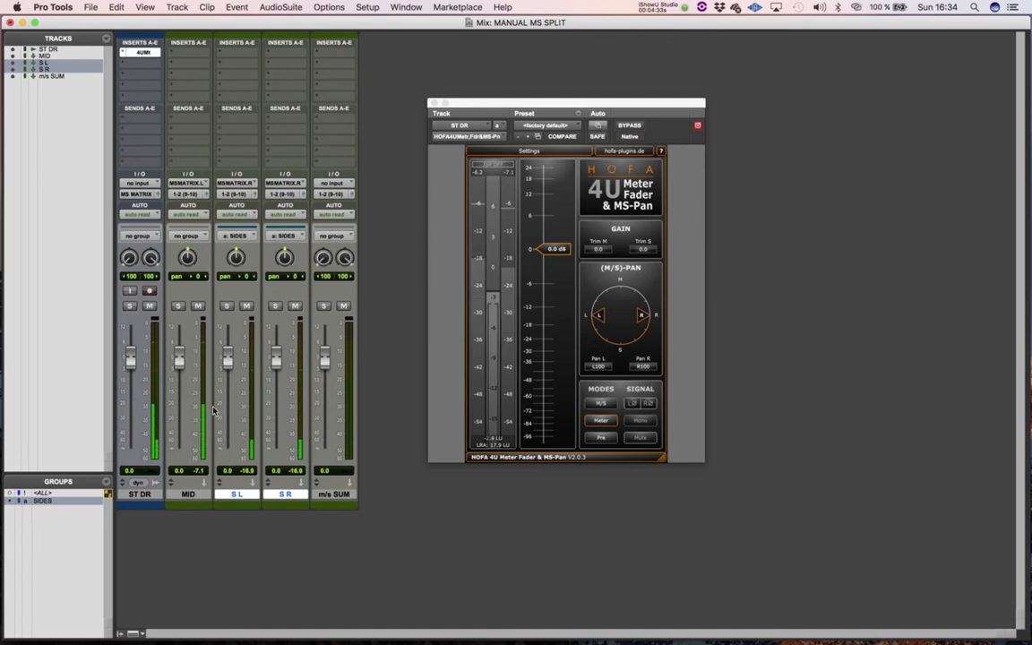
Solo-safe ST DR, audition MID and the grouped side tracks in turn, and clear the solos.
left_click(178, 305)
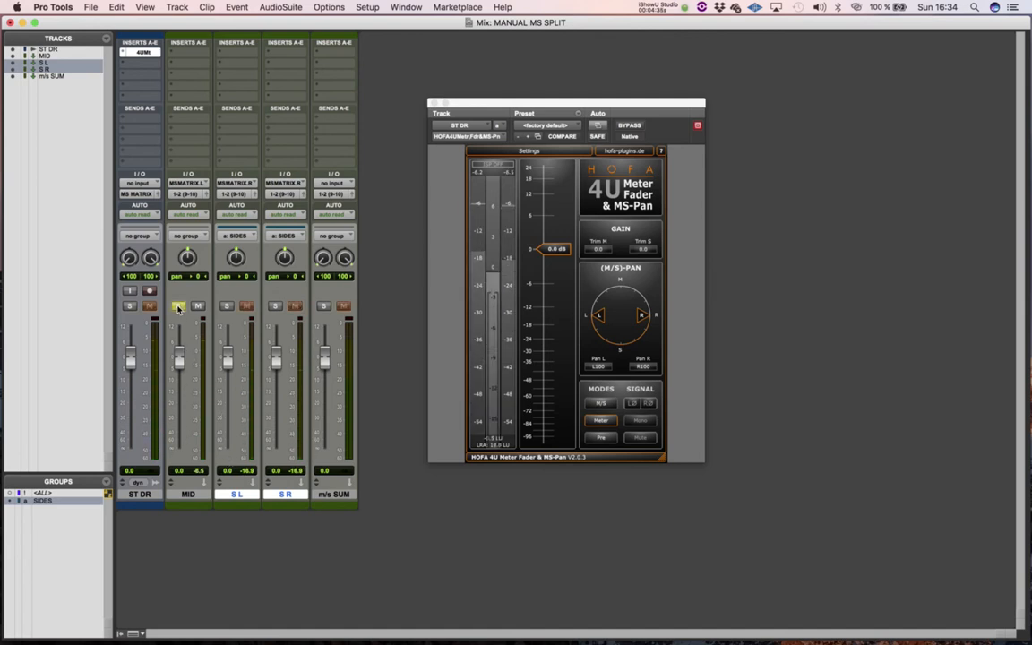
left_click(130, 305)
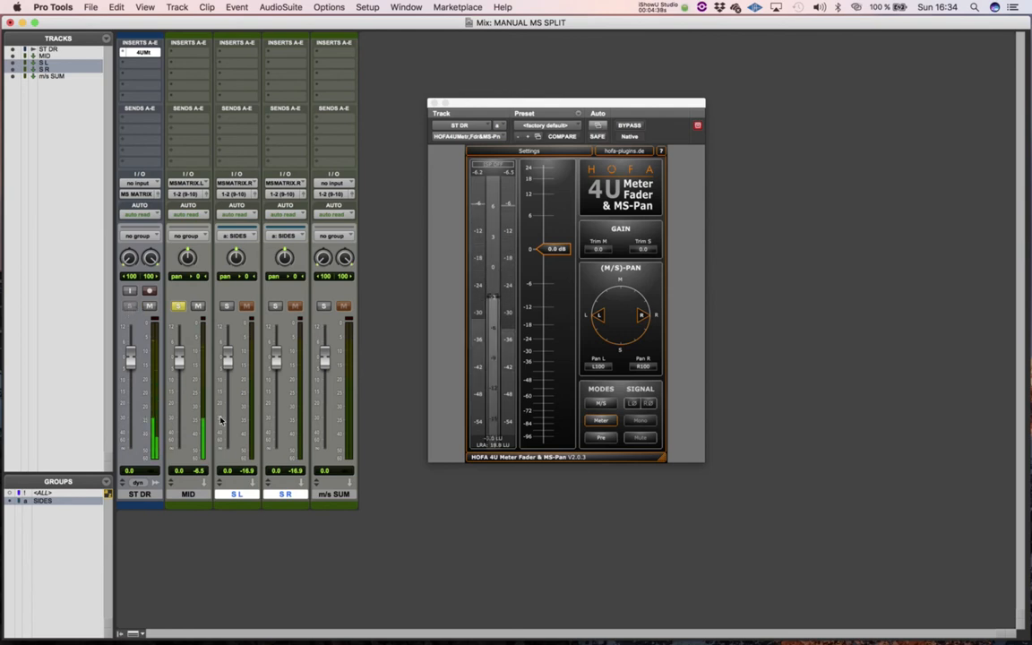
left_click(228, 307)
left_click(178, 306)
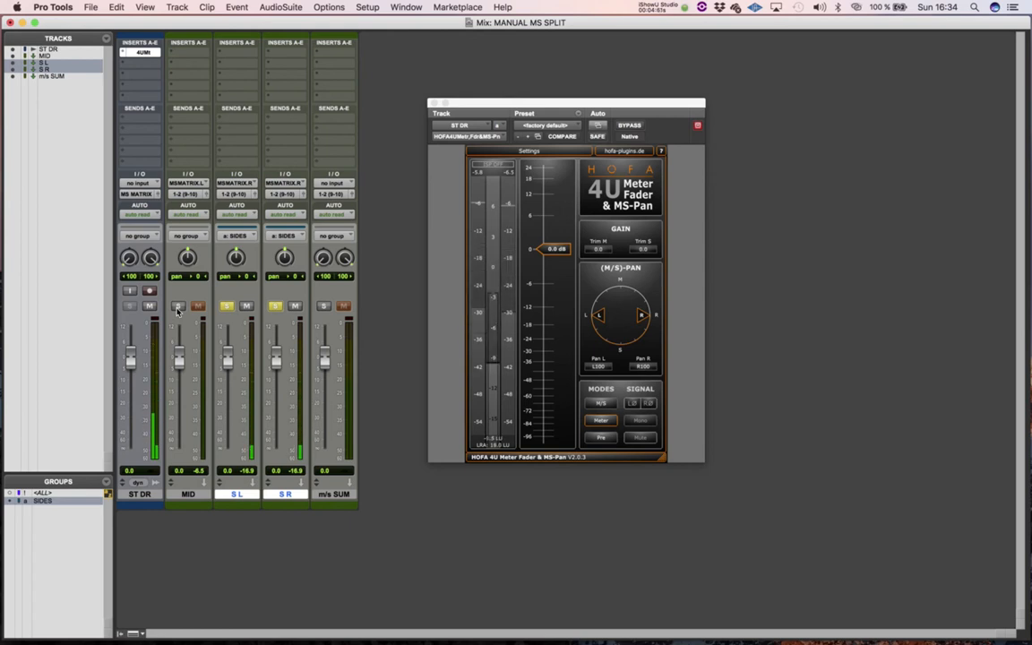
key("Return")
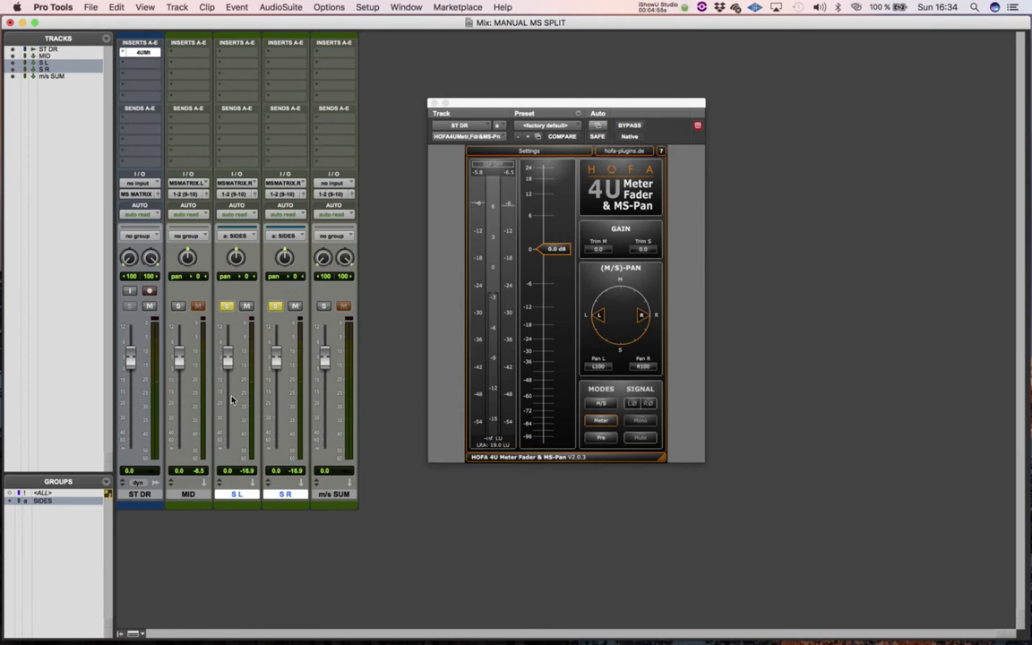
left_click(233, 307)
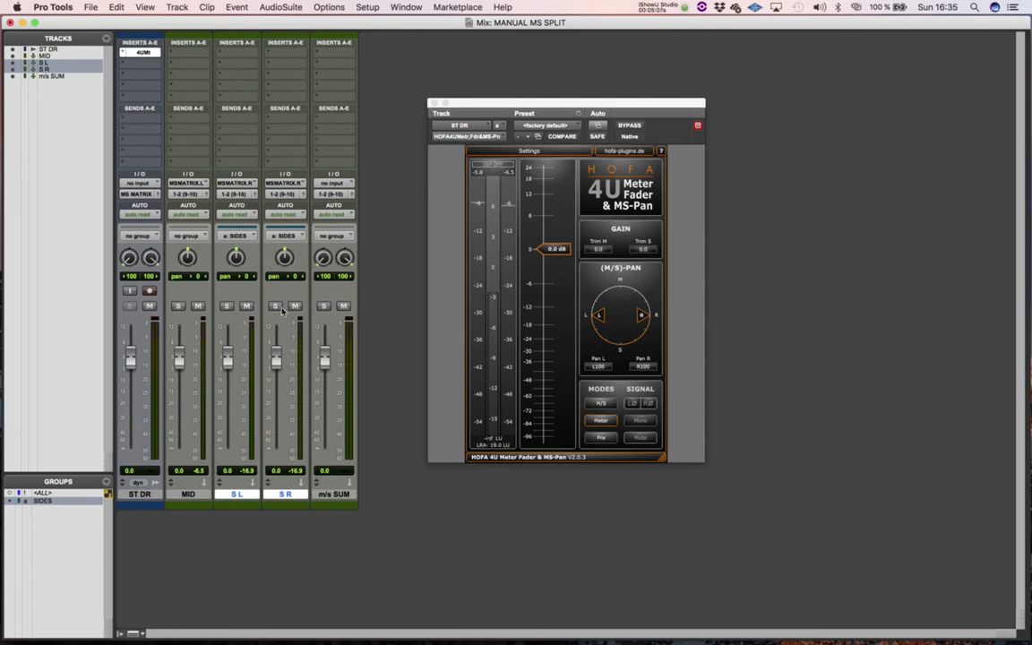
Insert the mono Avid Trim plug-in on S R and invert its phase.
left_click(247, 52)
mouse_move(279, 79)
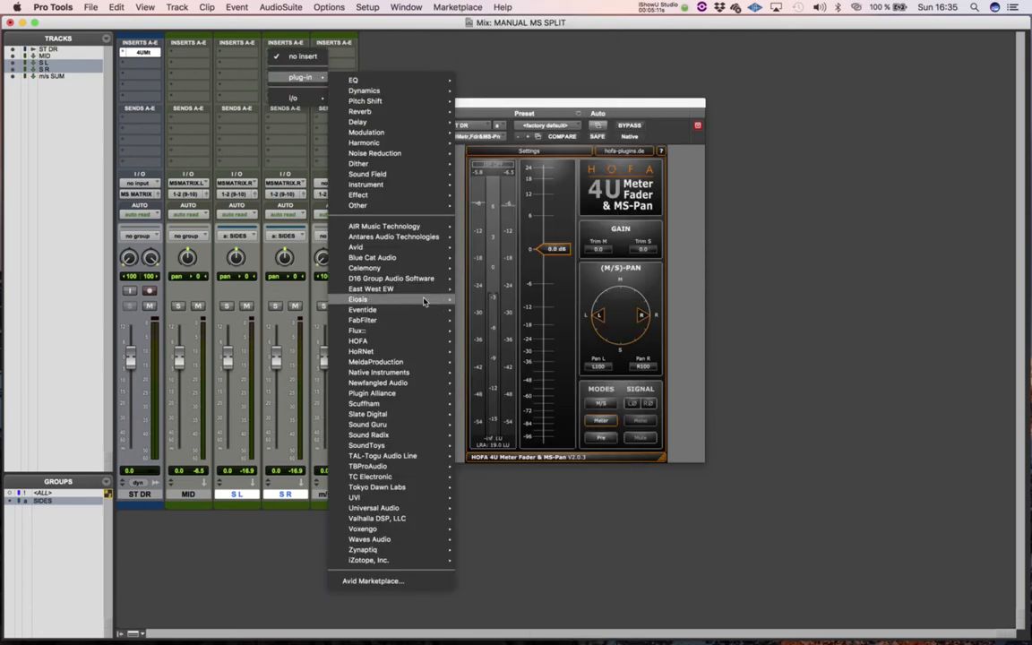
mouse_move(418, 418)
mouse_move(405, 324)
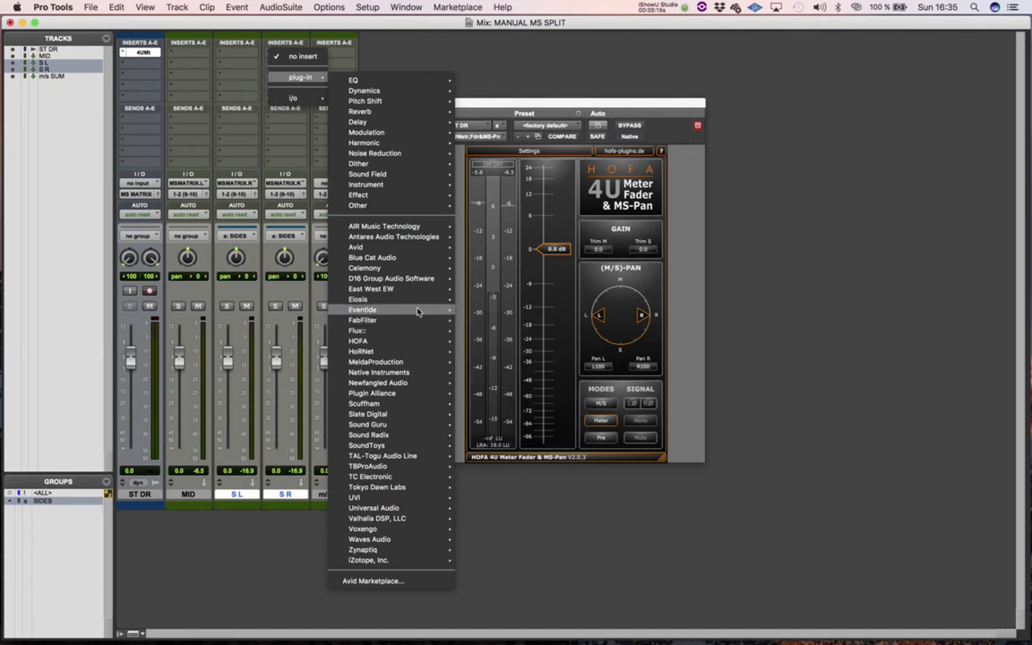
mouse_move(359, 248)
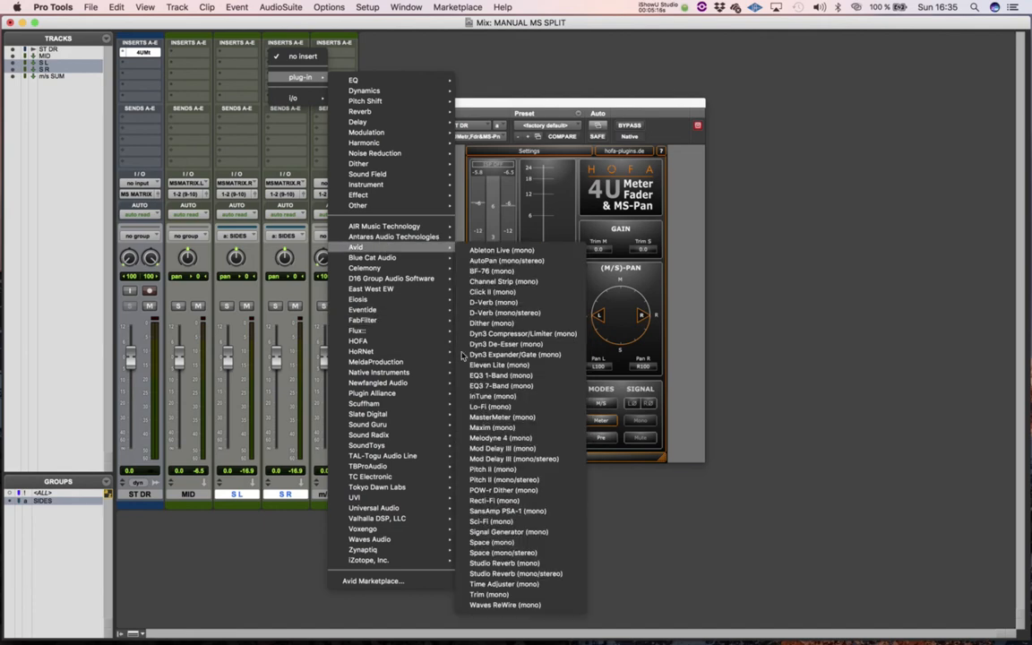
left_click(492, 593)
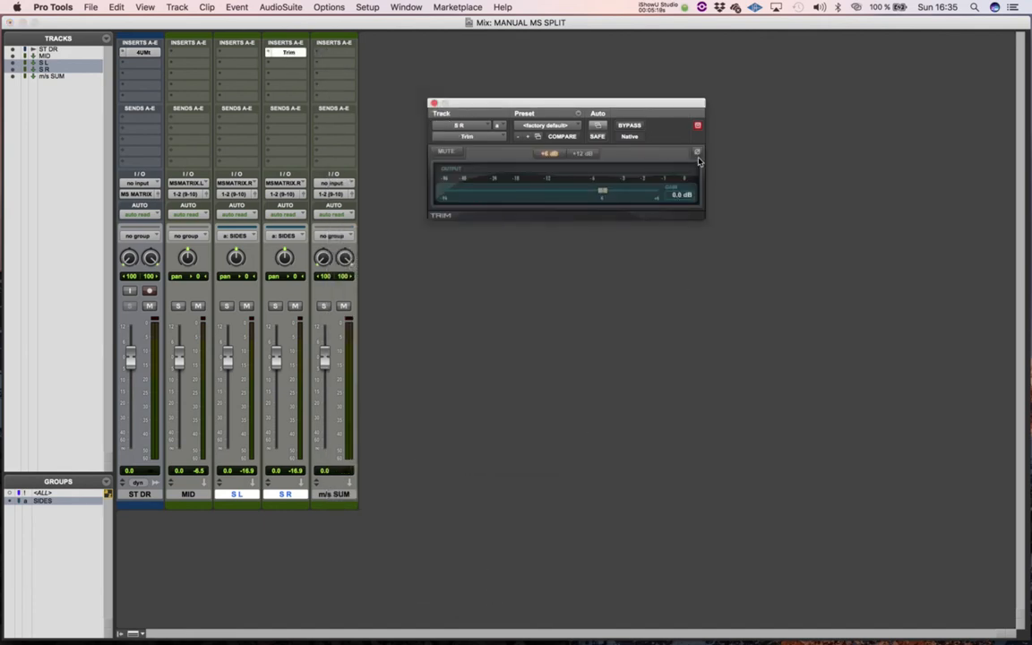
left_click(698, 153)
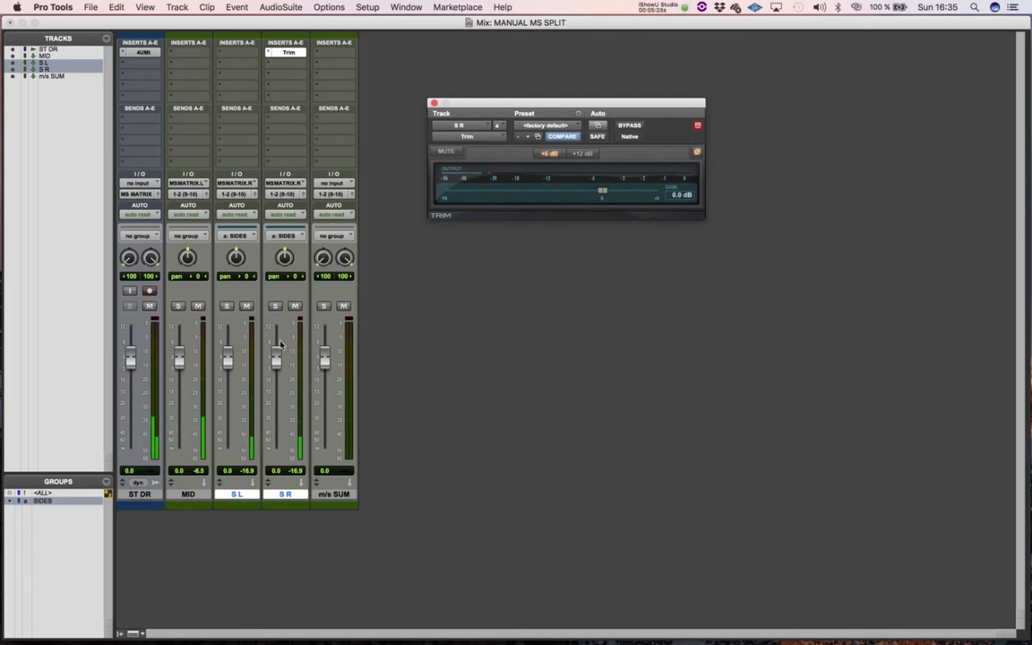
Solo the side tracks and pan S R 100 right and S L 100 left.
left_click(225, 308)
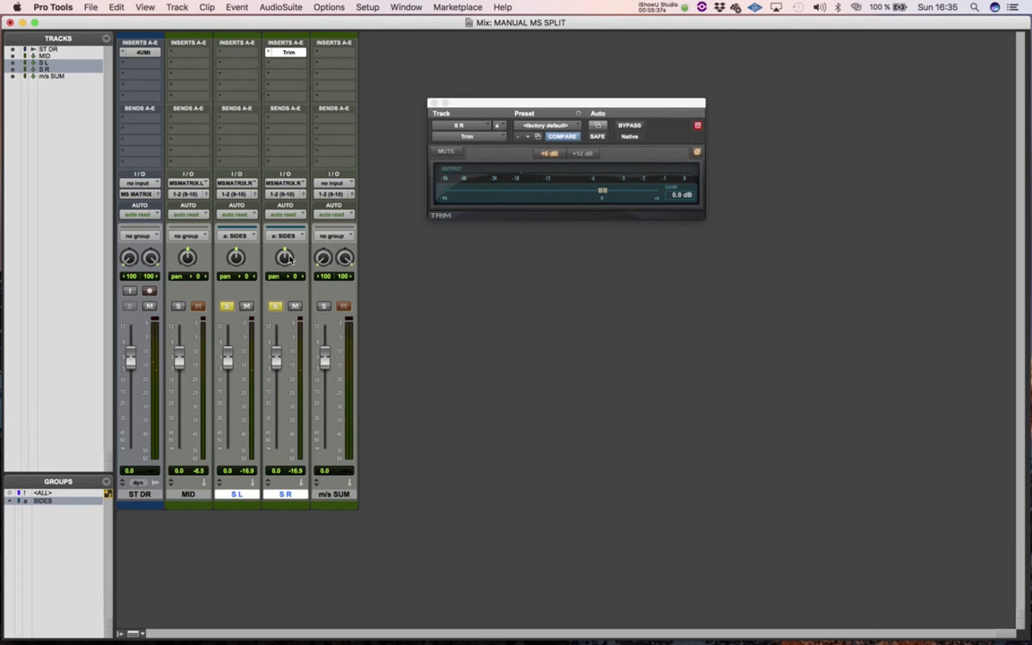
left_click_drag(286, 259, 288, 204)
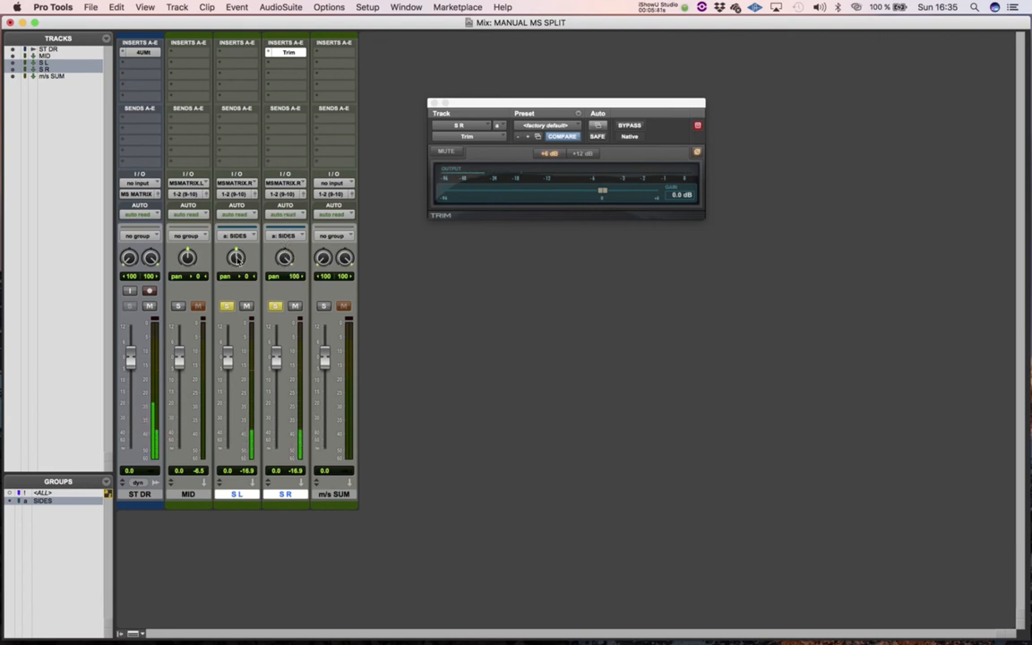
left_click_drag(235, 262, 231, 313)
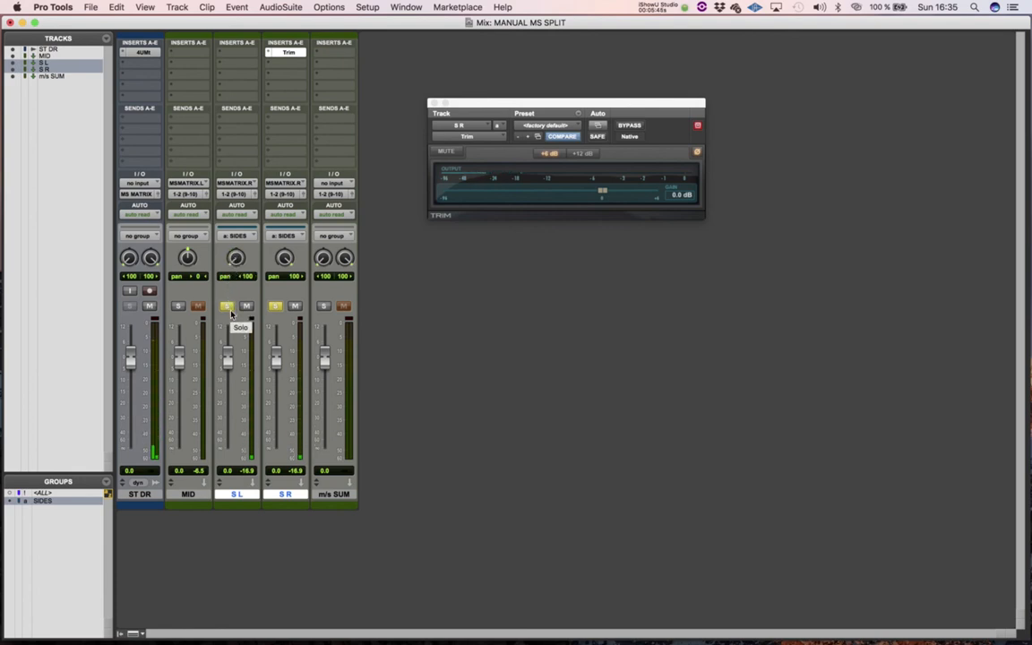
Solo MID together with the sides and compare playback with the S R Trim plug-in bypassed and active.
left_click(177, 306)
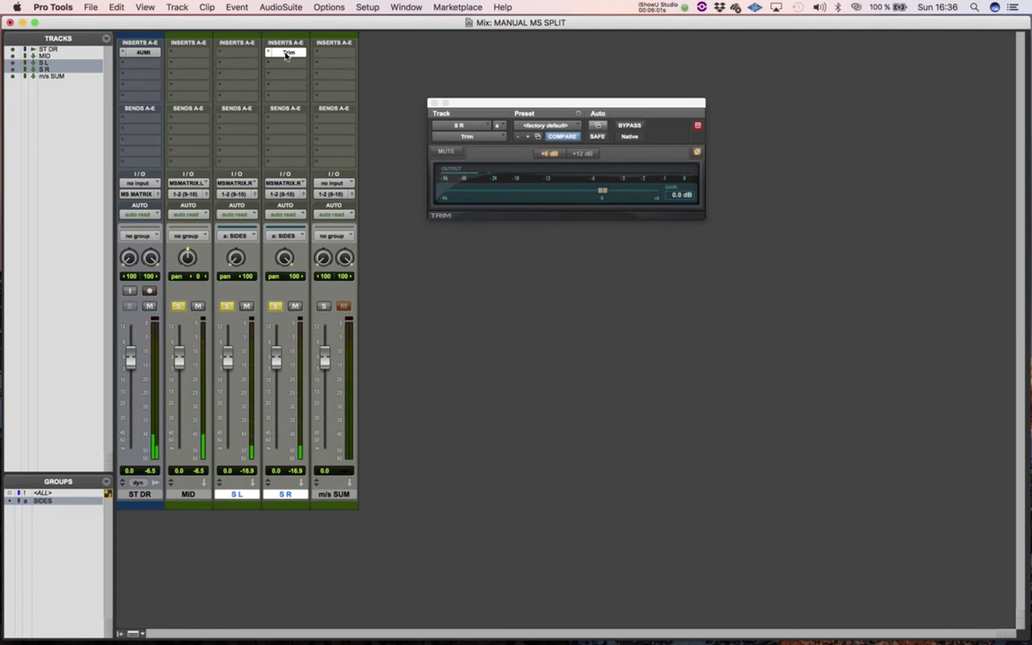
left_click(624, 277)
left_click(618, 275)
left_click(289, 53)
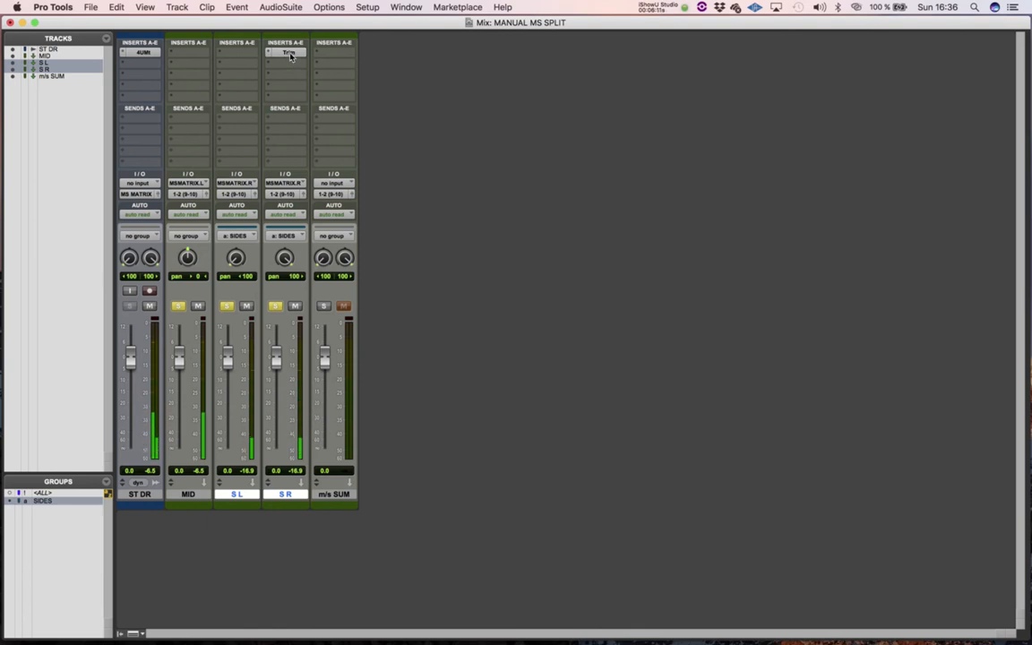
left_click(289, 54)
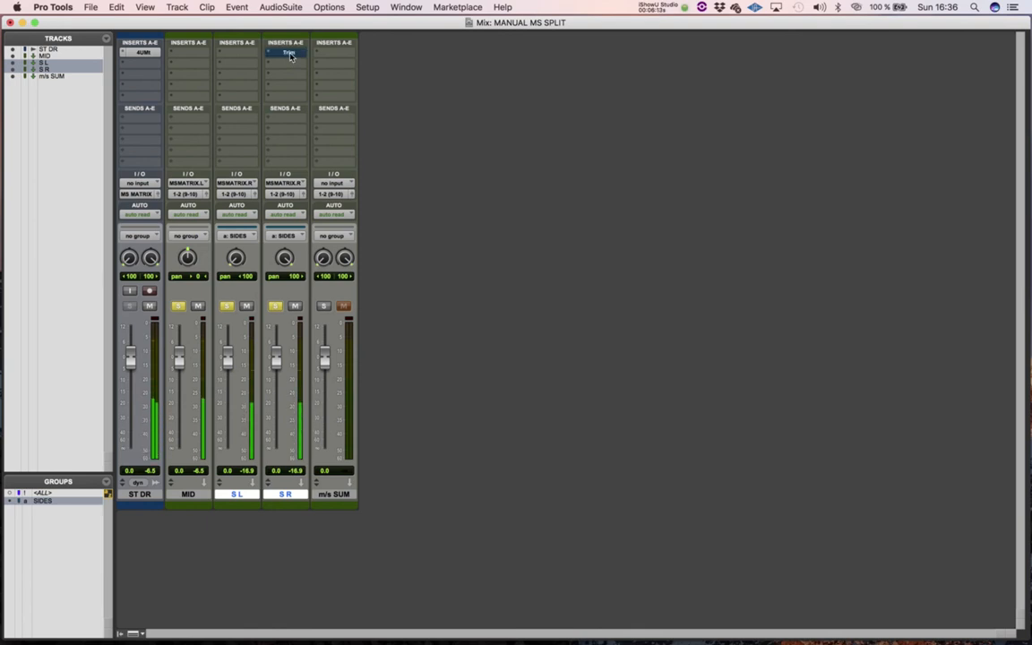
left_click(290, 54)
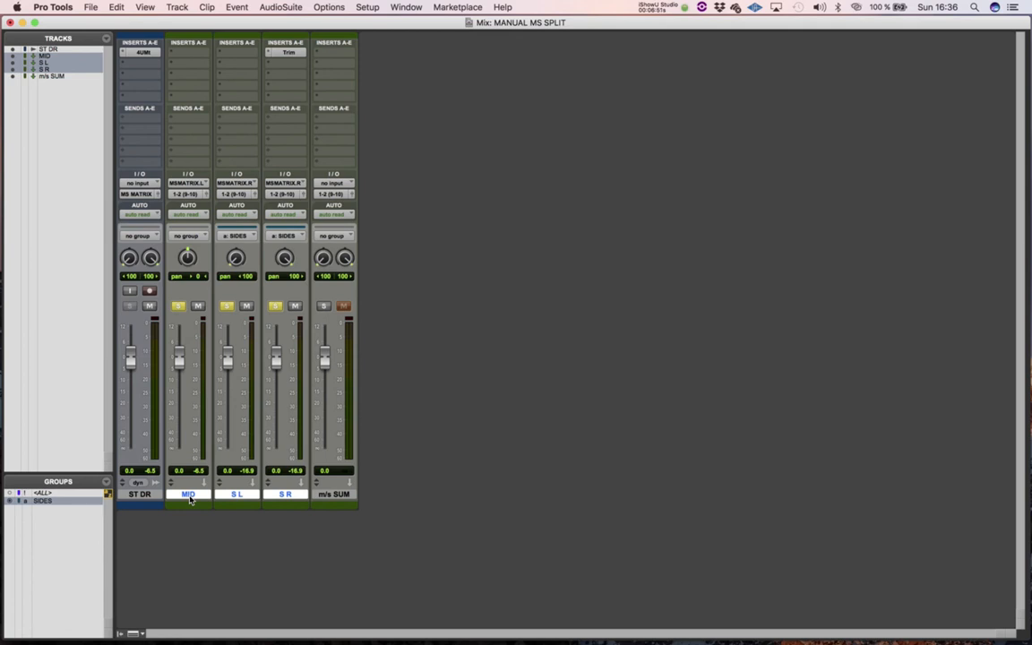
Route the outputs of the selected MID, S L and S R tracks to the M/S SUM (Stereo) bus.
left_click(183, 194)
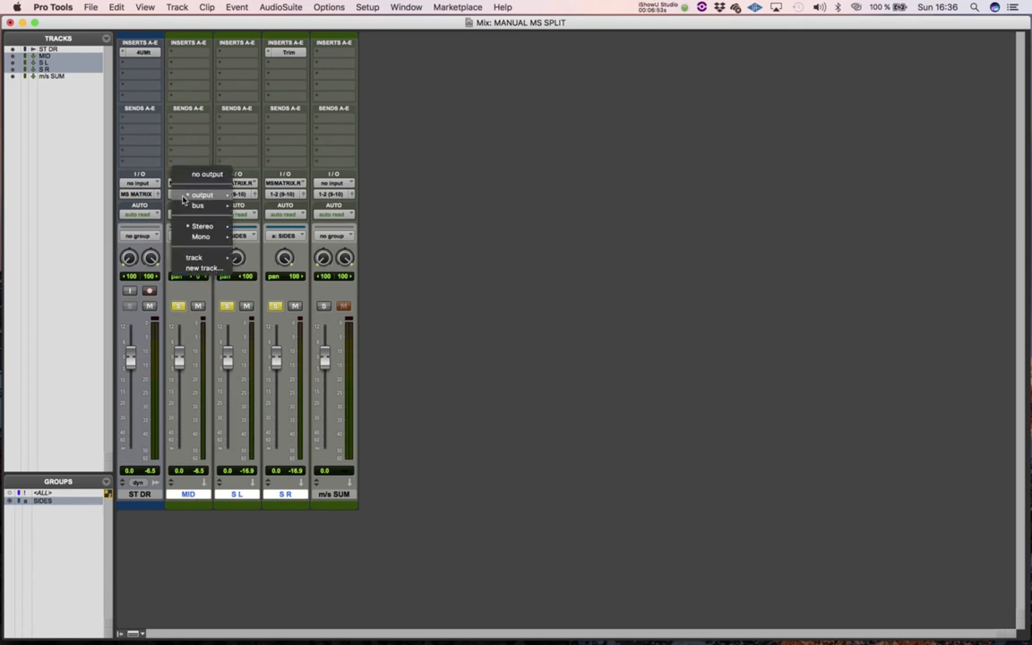
mouse_move(219, 226)
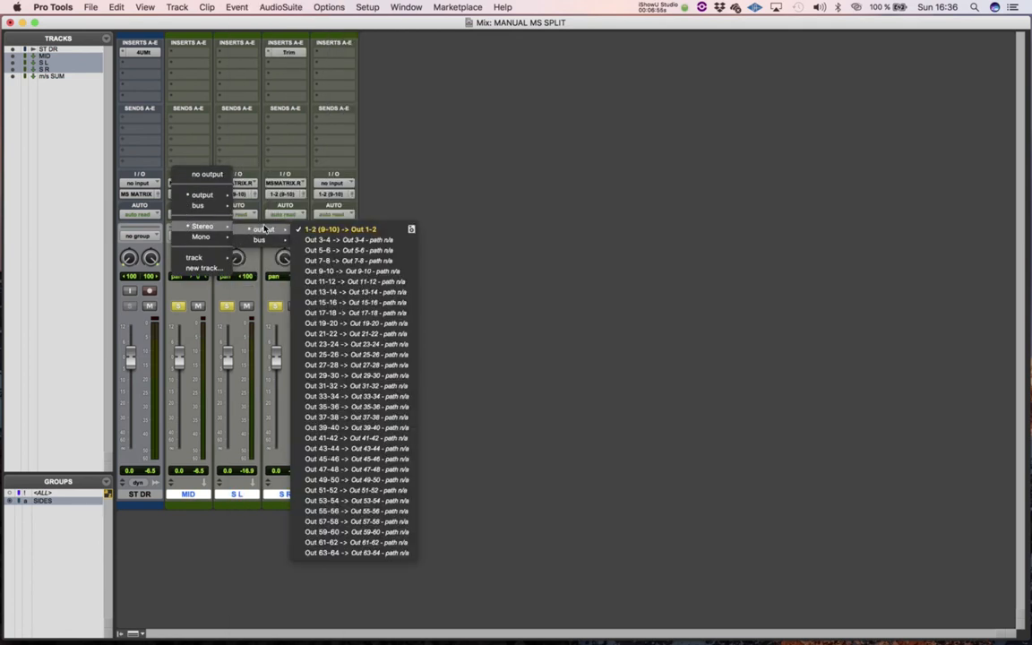
mouse_move(199, 205)
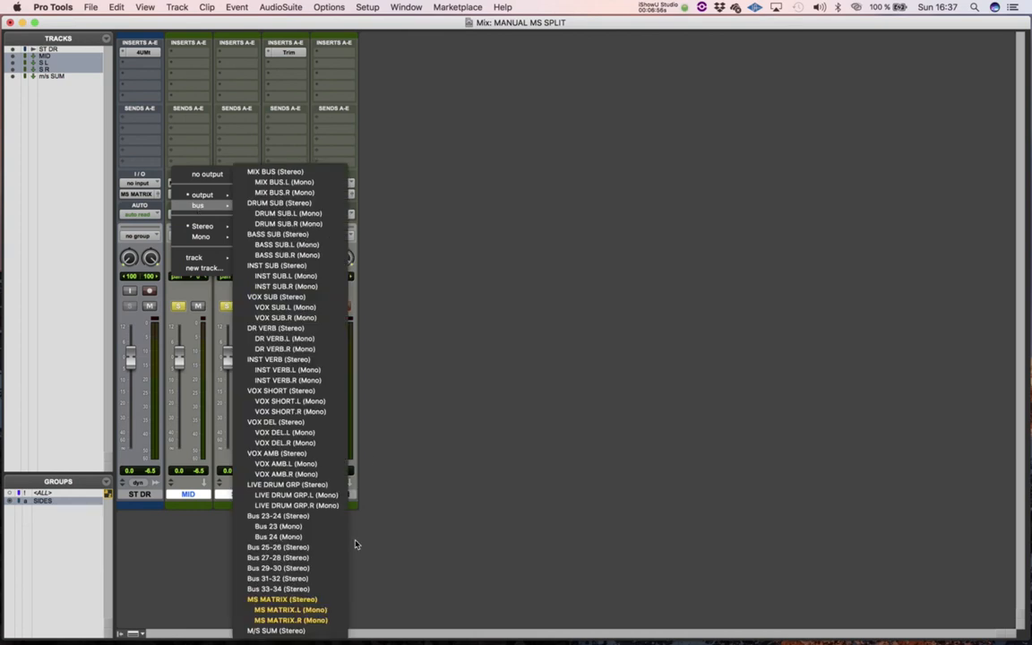
left_click(282, 630)
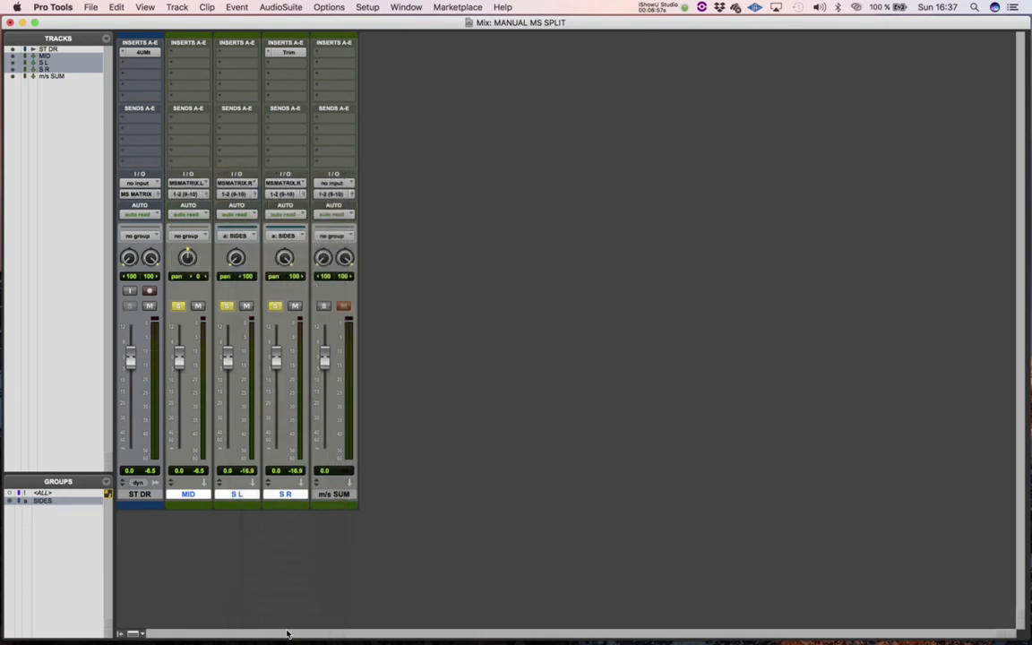
Set the m/s SUM track's input to the M/S SUM (Stereo) bus.
left_click(333, 183)
mouse_move(345, 219)
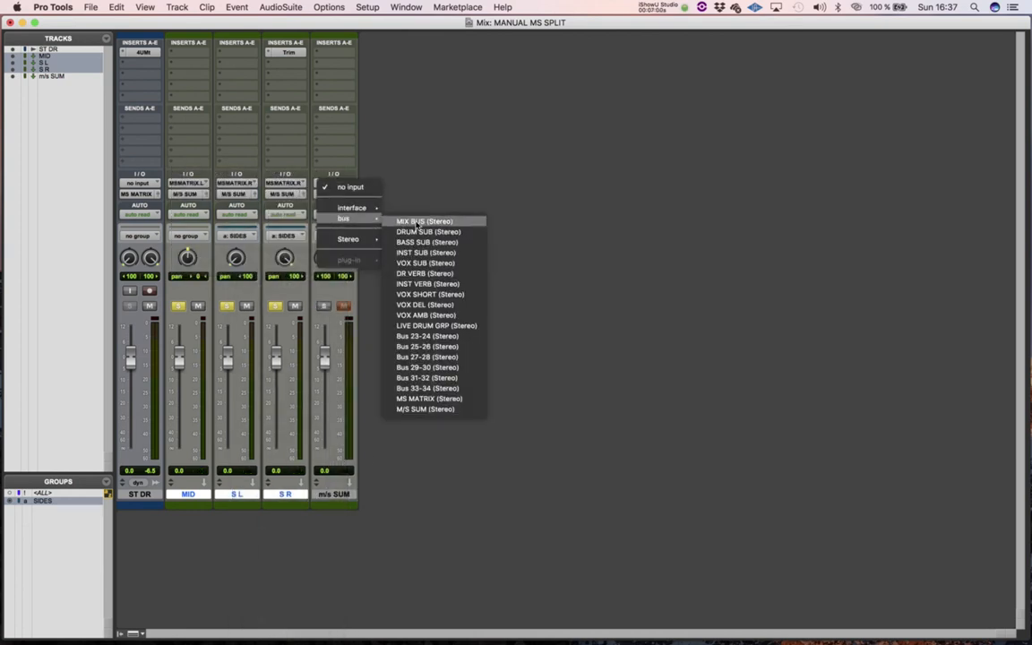
left_click(415, 409)
Play the drums through m/s SUM and pull the MID fader down to -∞ to hear only the sides.
key("space")
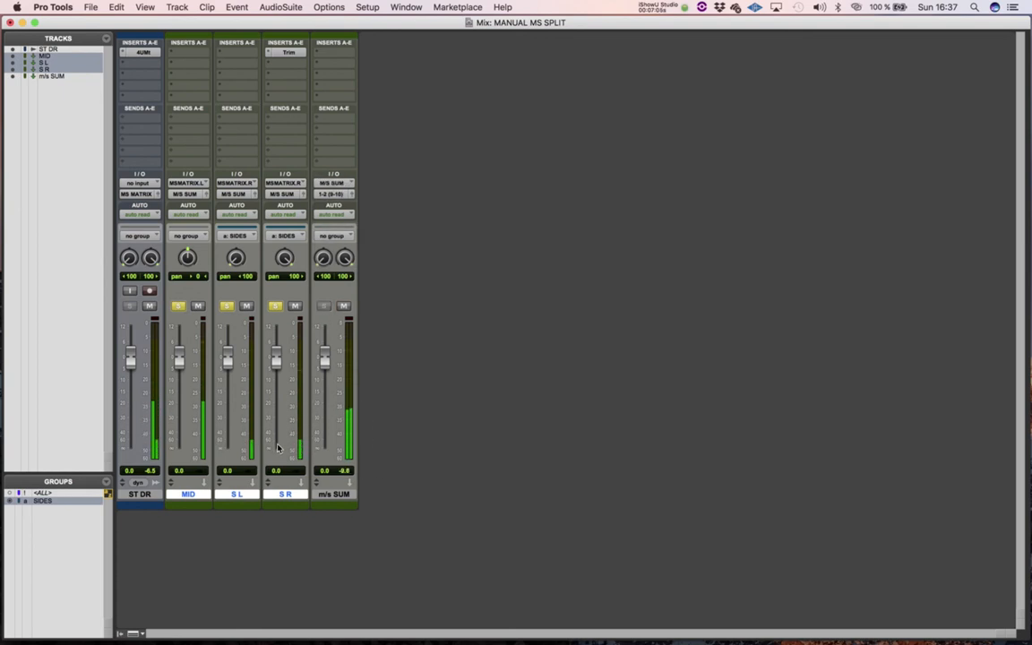
key("space")
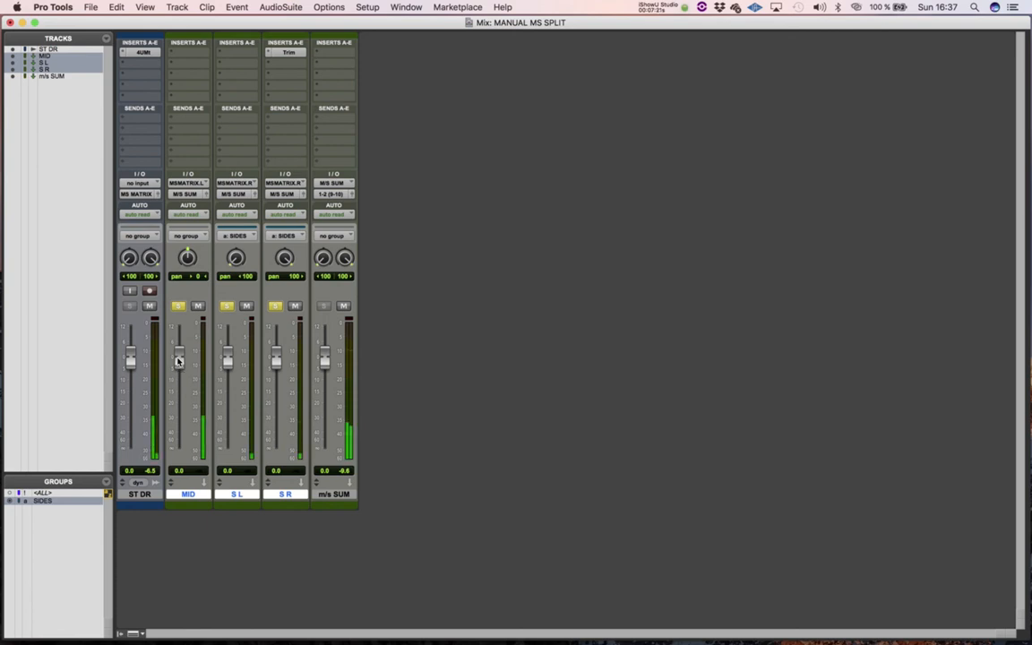
left_click_drag(178, 360, 179, 489)
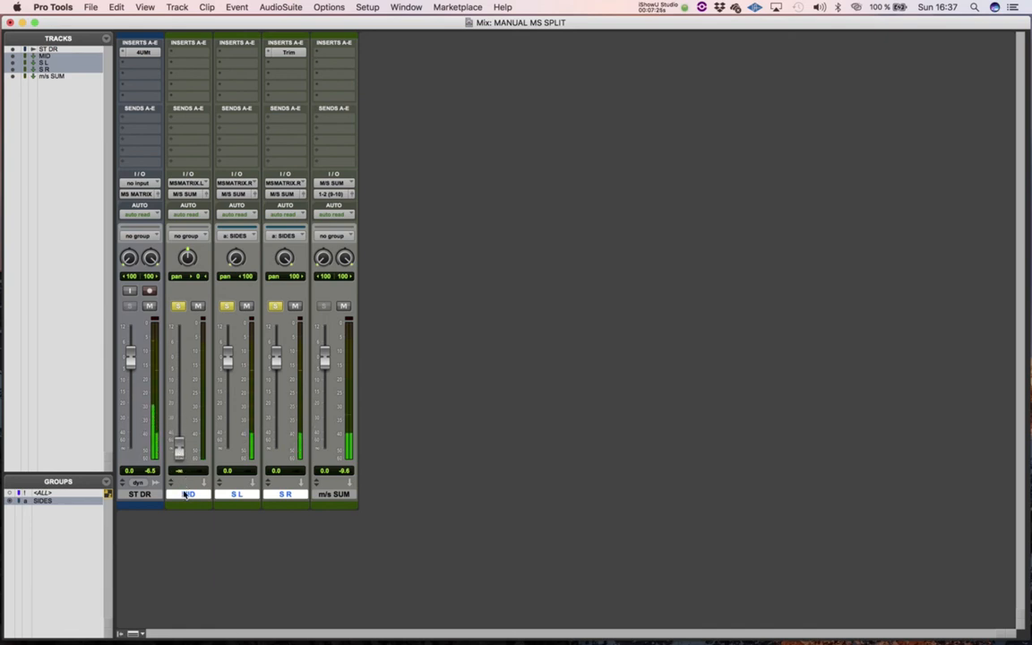
Pull the grouped S L and S R faders down to -∞ and raise the MID fader to -0.4 dB to hear only the mid.
left_click_drag(181, 450, 227, 449)
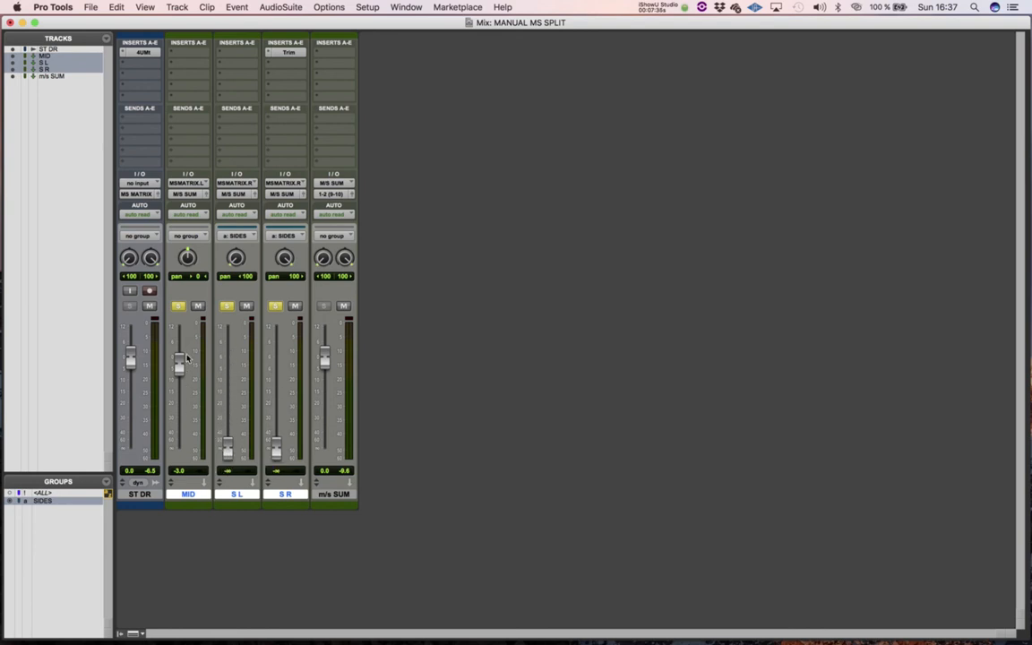
left_click_drag(180, 368, 177, 361)
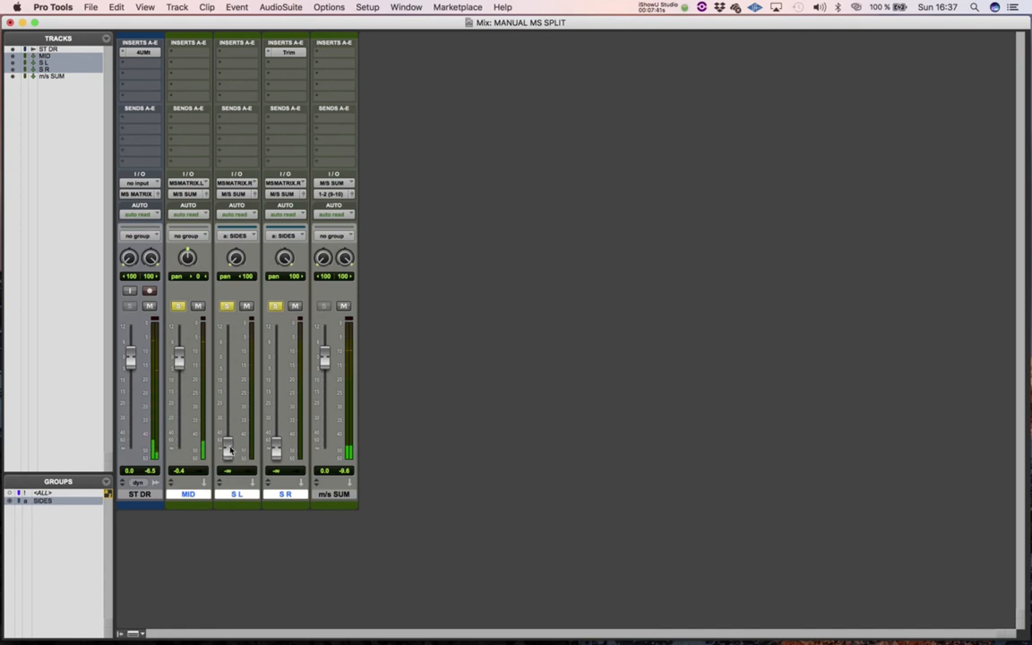
mouse_move(227, 448)
left_mouse_down()
mouse_move(228, 367)
mouse_move(229, 451)
left_mouse_up()
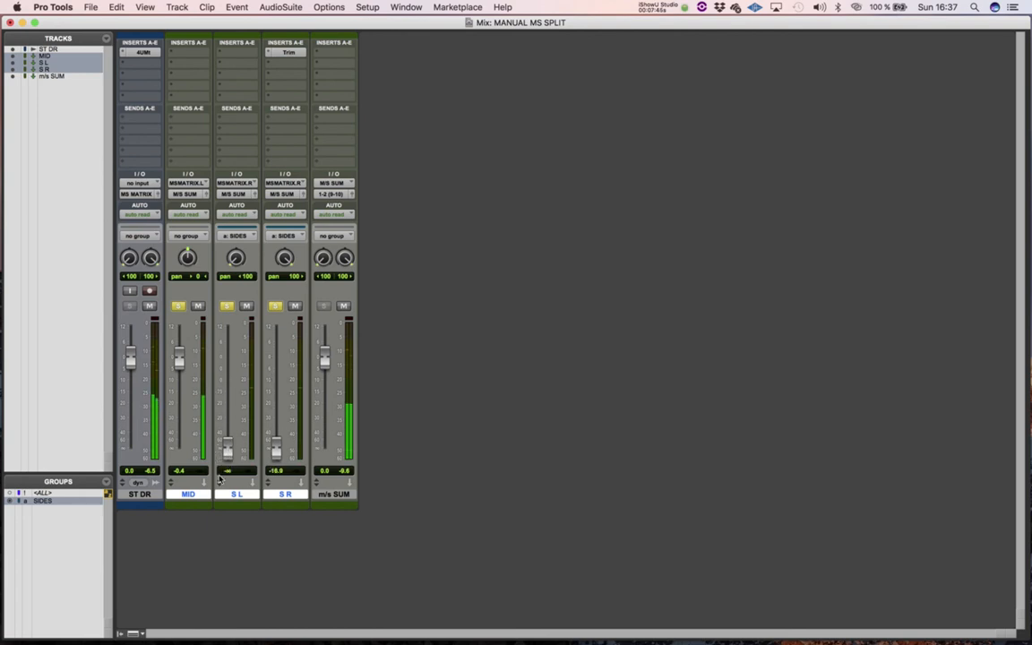
left_click(619, 277)
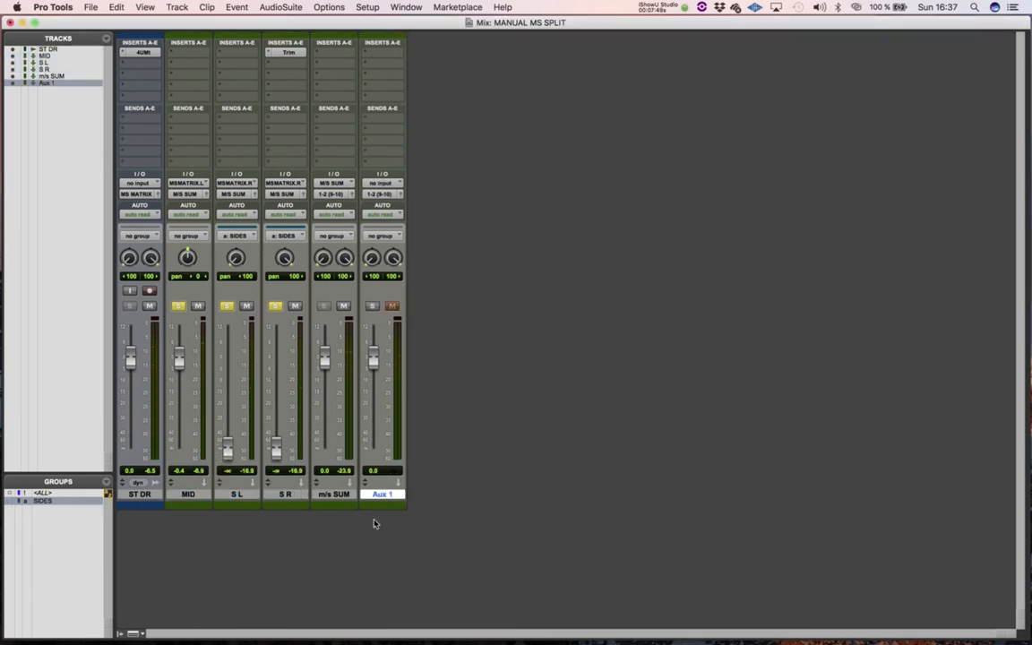
right_click(375, 495)
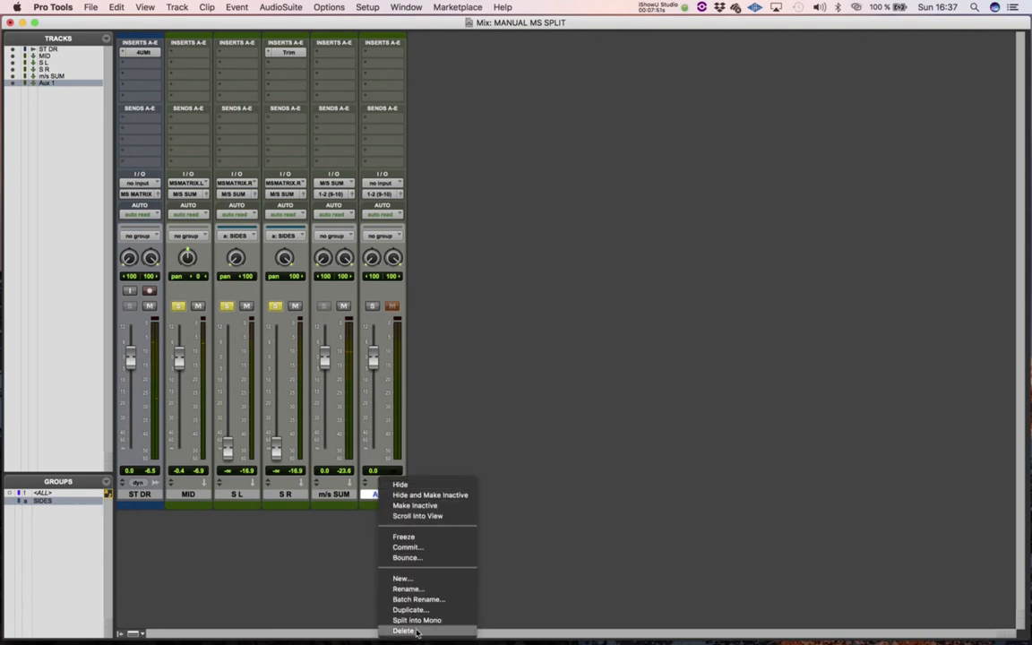
left_click(403, 631)
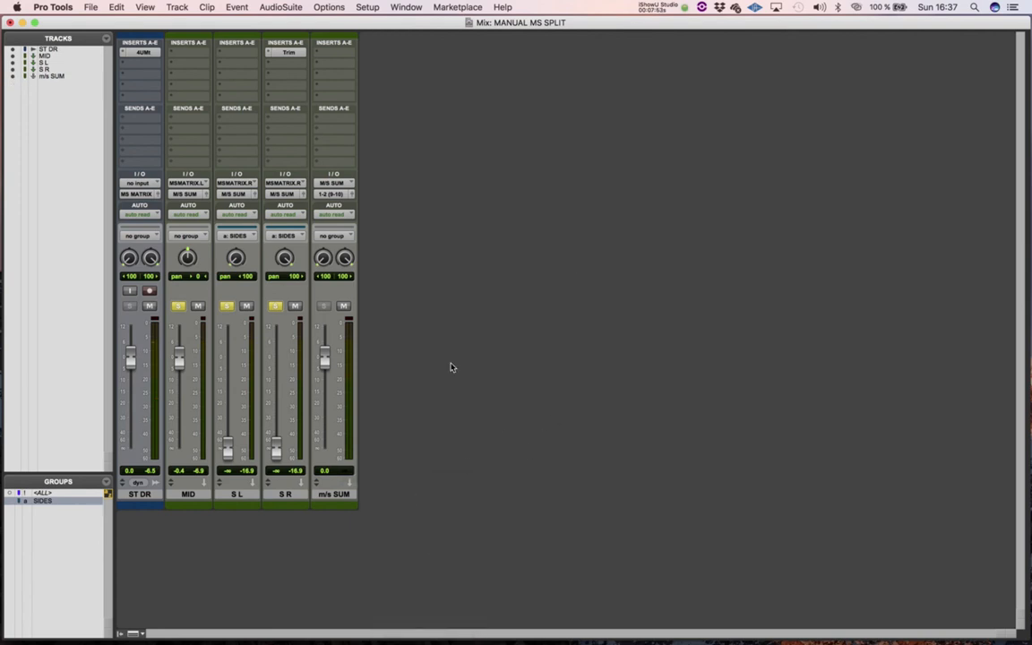
Reset the grouped S L and S R faders to 0.0 dB.
left_click(227, 450, "alt")
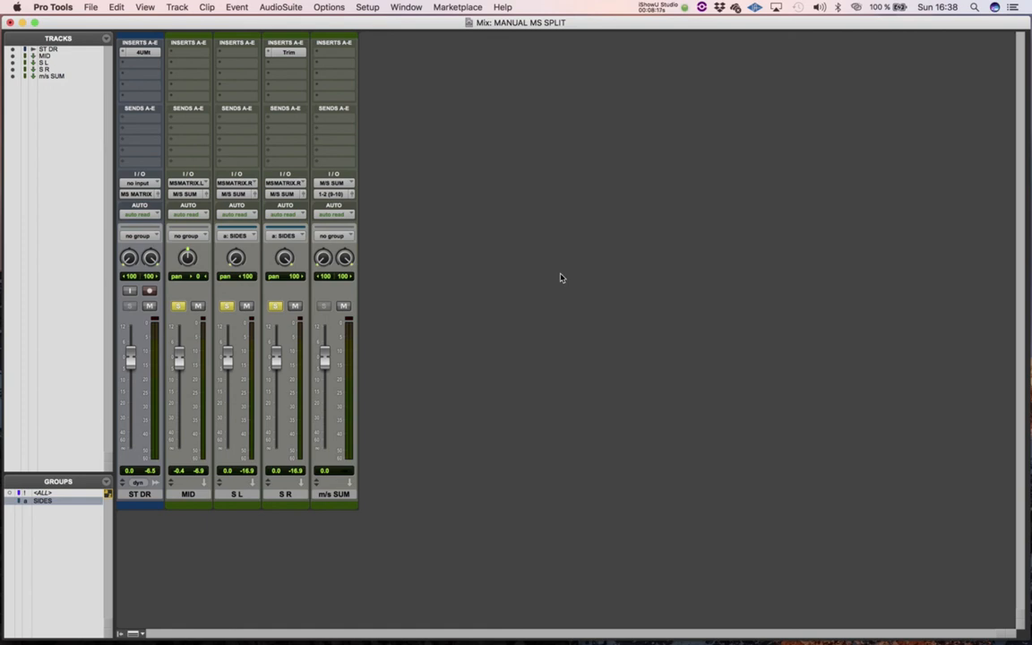
left_click(659, 8)
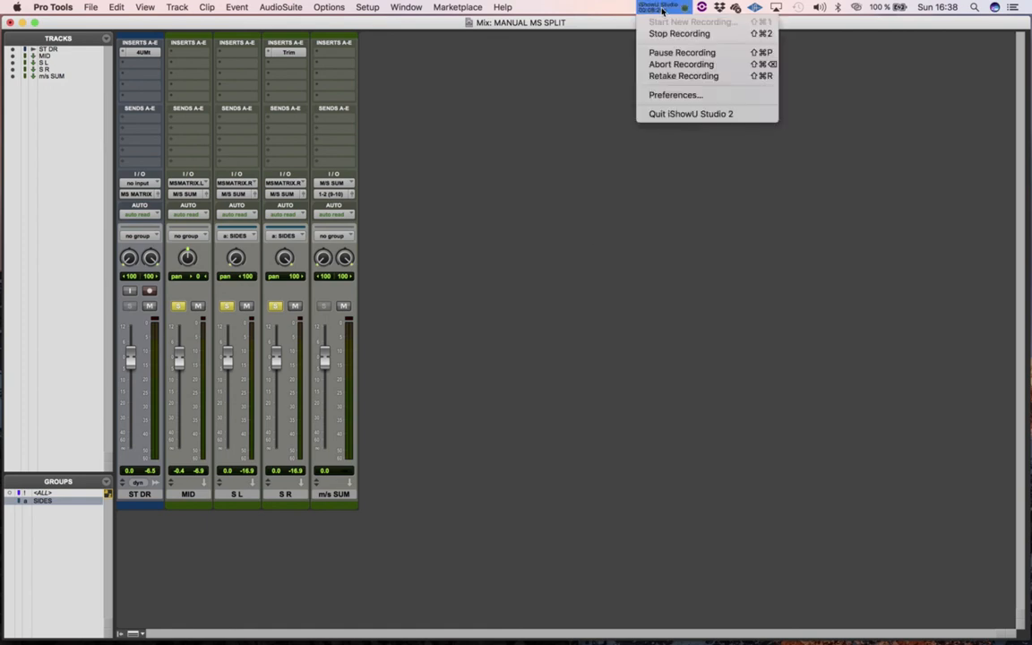